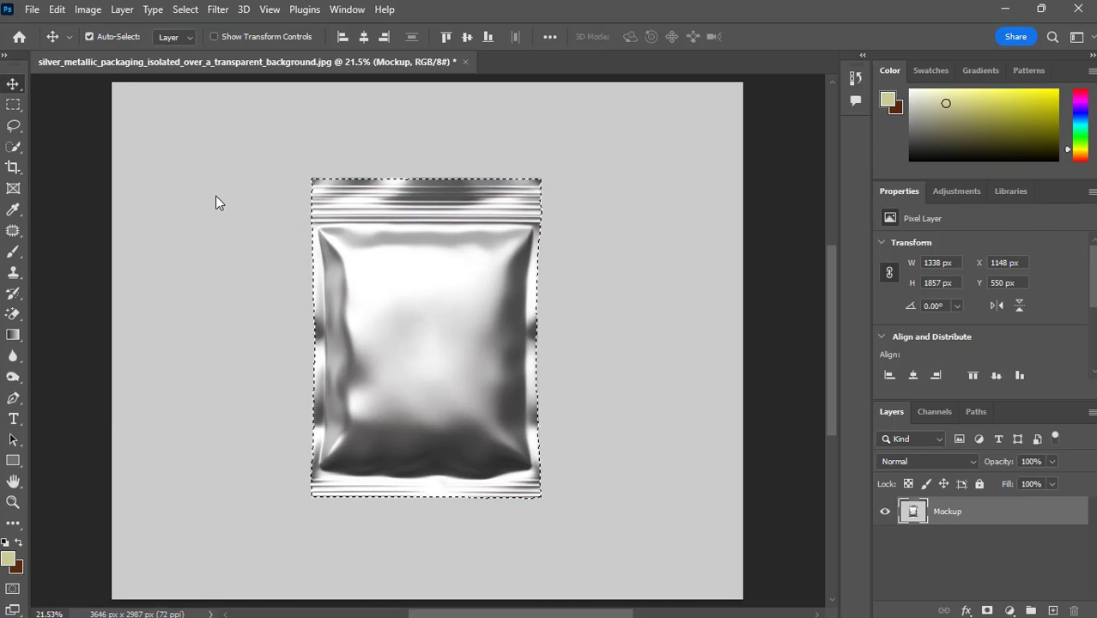
Copy the selected pouch from the Mockup layer onto its own new layer
{"action": "key", "text": "ctrl"}
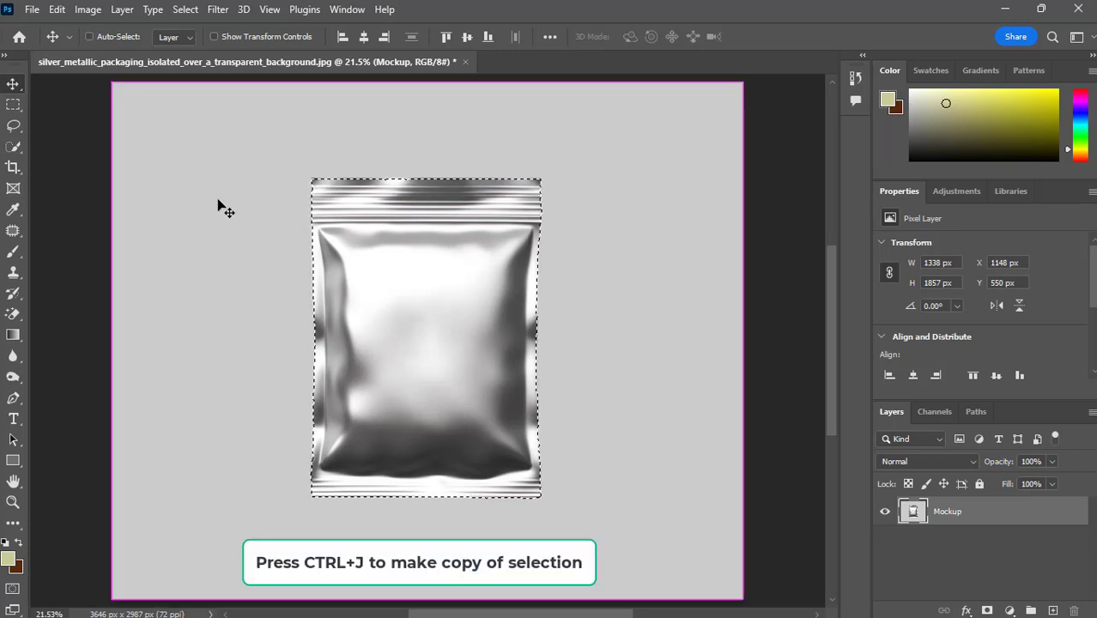
{"action": "key", "text": "ctrl+j"}
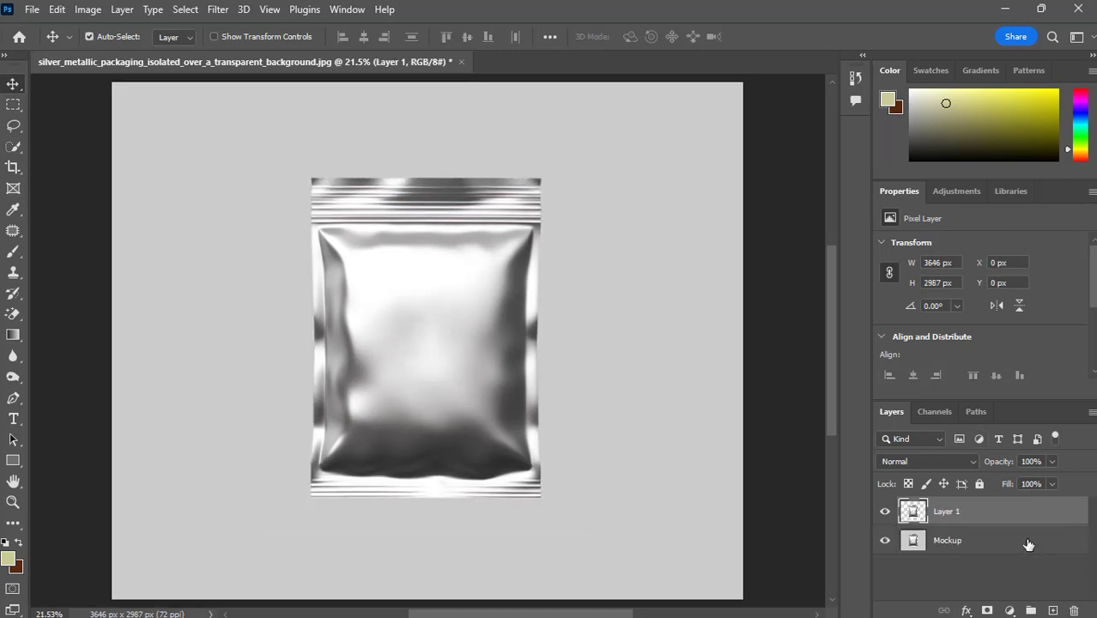
Add a solid color fill layer in #cccc99 directly above the Mockup layer
{"action": "left_click", "coordinate": [1029, 545]}
{"action": "left_click", "coordinate": [1008, 611]}
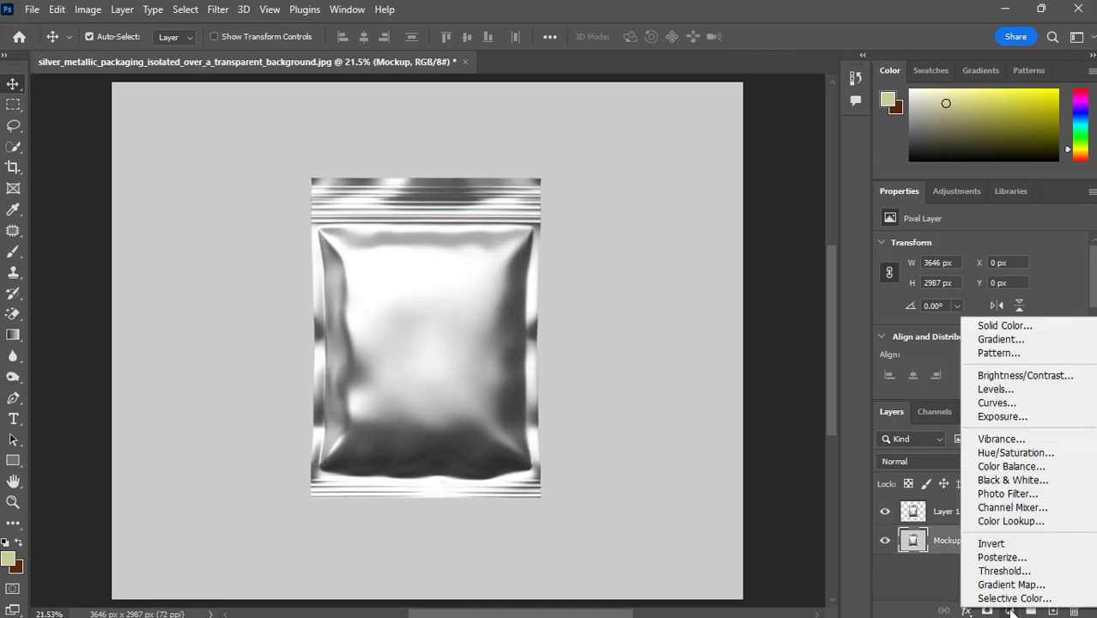
{"action": "left_click", "coordinate": [997, 324]}
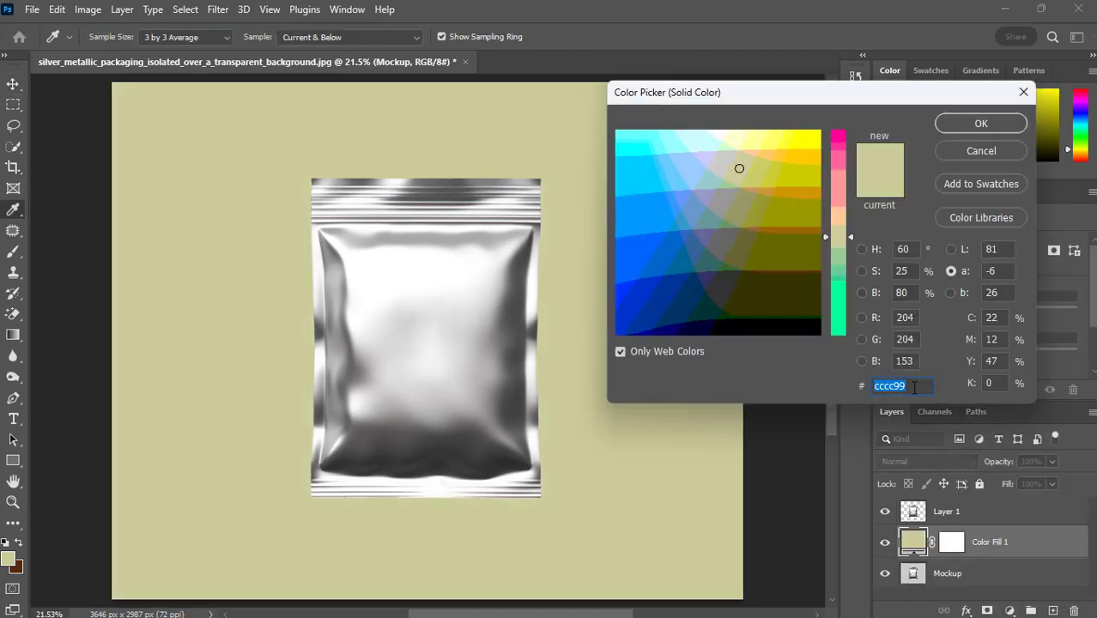
{"action": "type", "text": "ccc"}
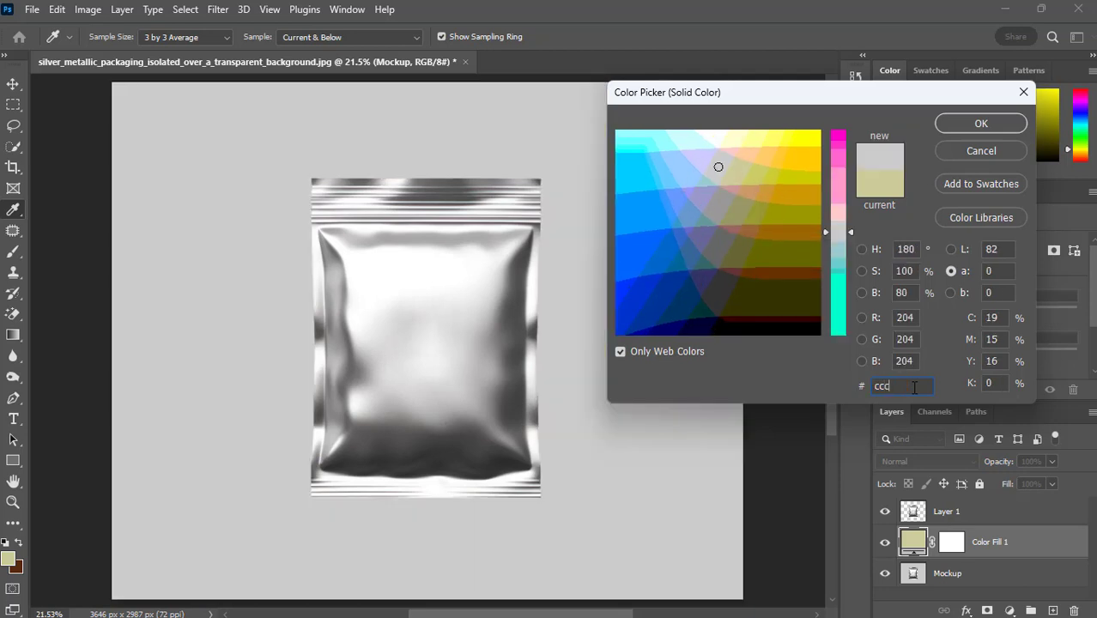
{"action": "type", "text": "c99"}
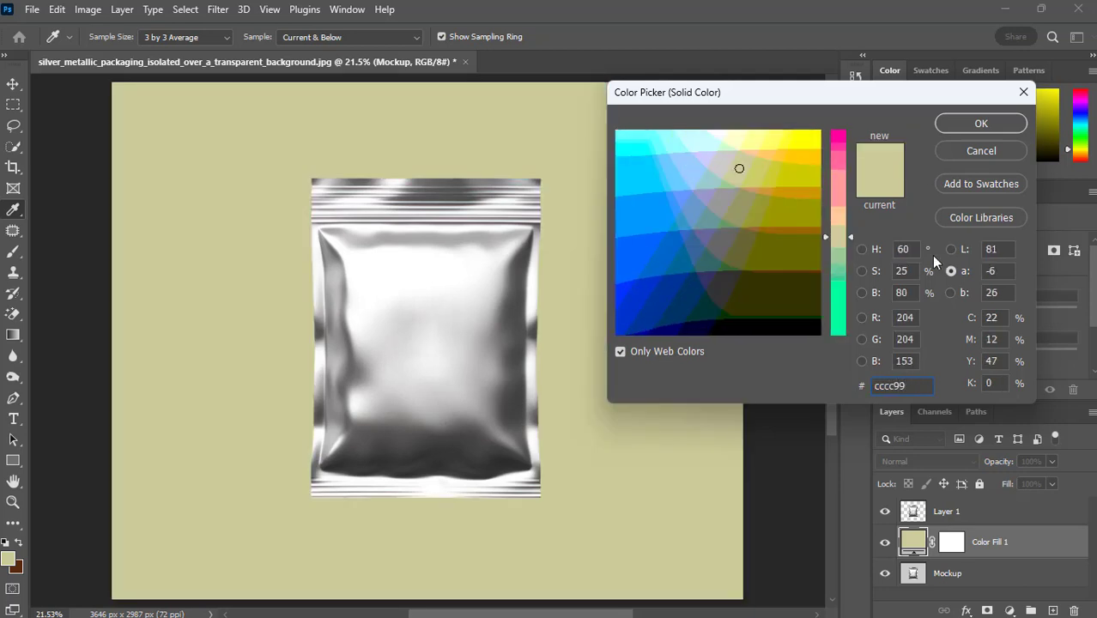
{"action": "left_click", "coordinate": [978, 123]}
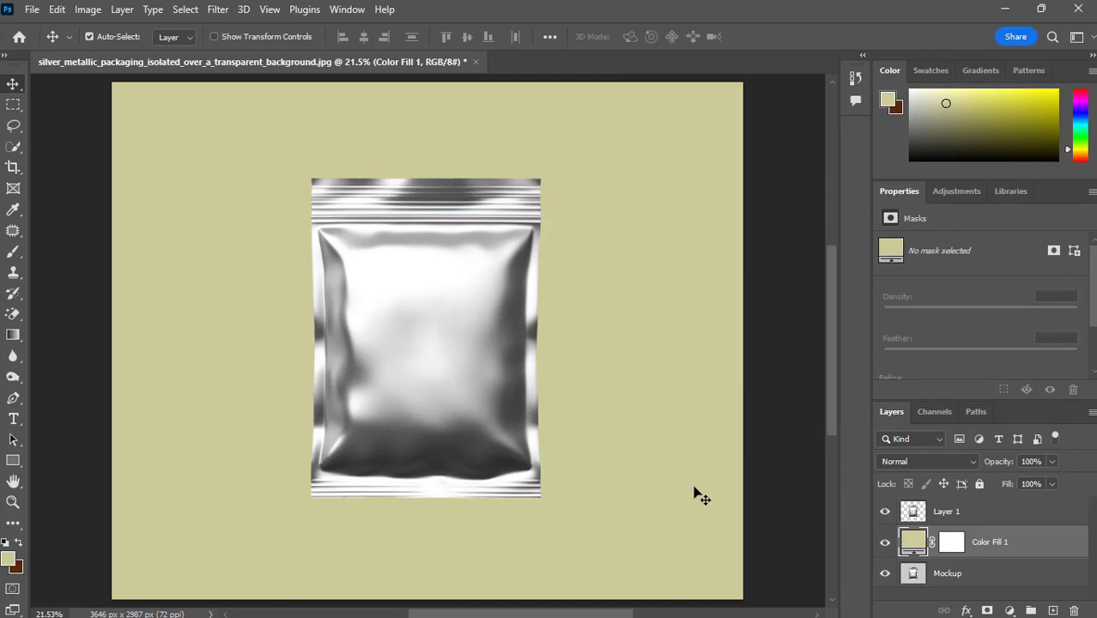
Draw a rectangle of about 1360 × 1869 px above Layer 1, covering the whole pouch
{"action": "left_click", "coordinate": [969, 512]}
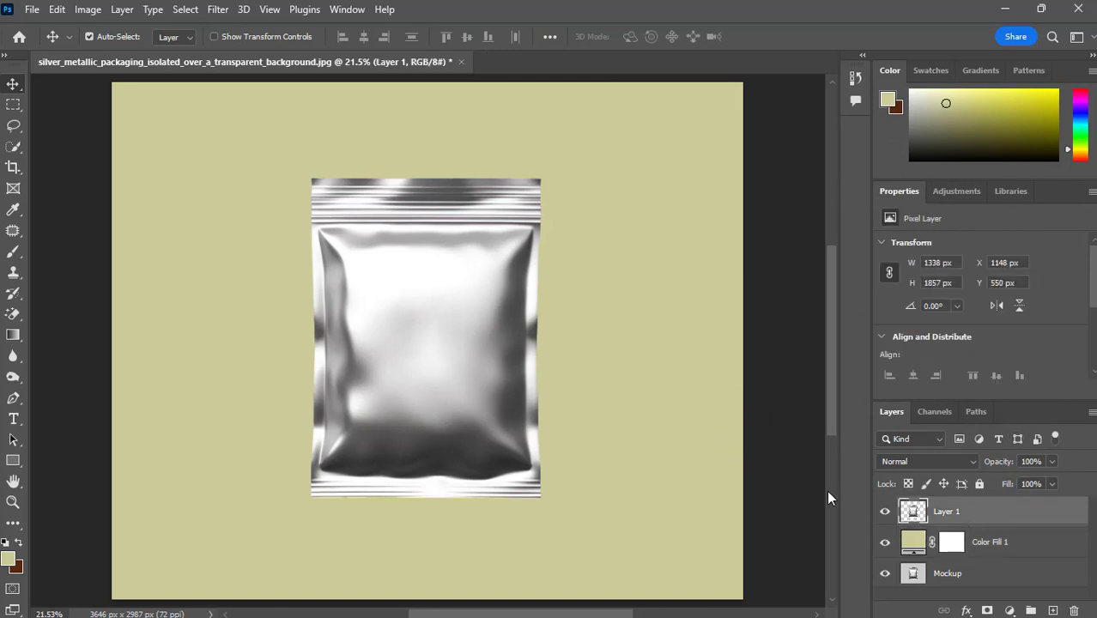
{"action": "left_click", "coordinate": [885, 512]}
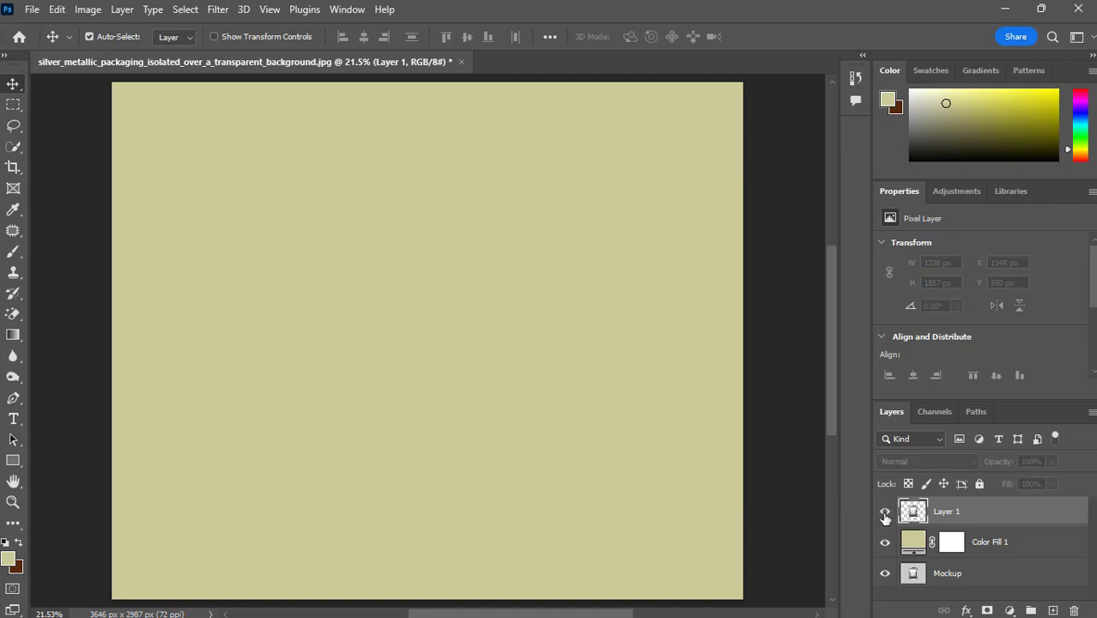
{"action": "left_click", "coordinate": [885, 512]}
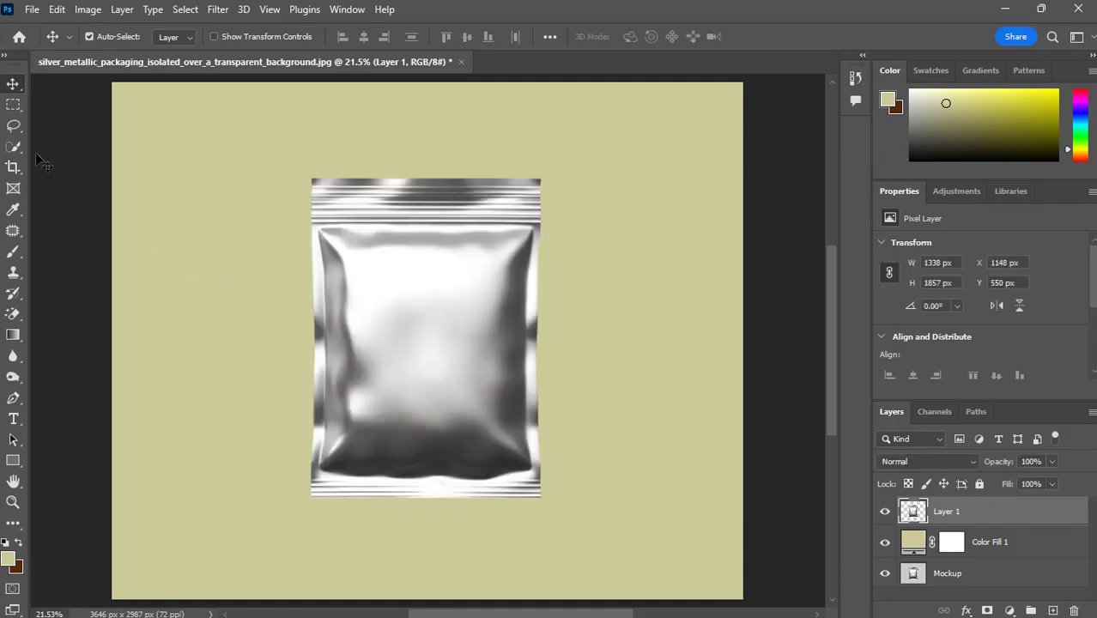
{"action": "left_click", "coordinate": [13, 461]}
{"action": "left_click", "coordinate": [82, 462]}
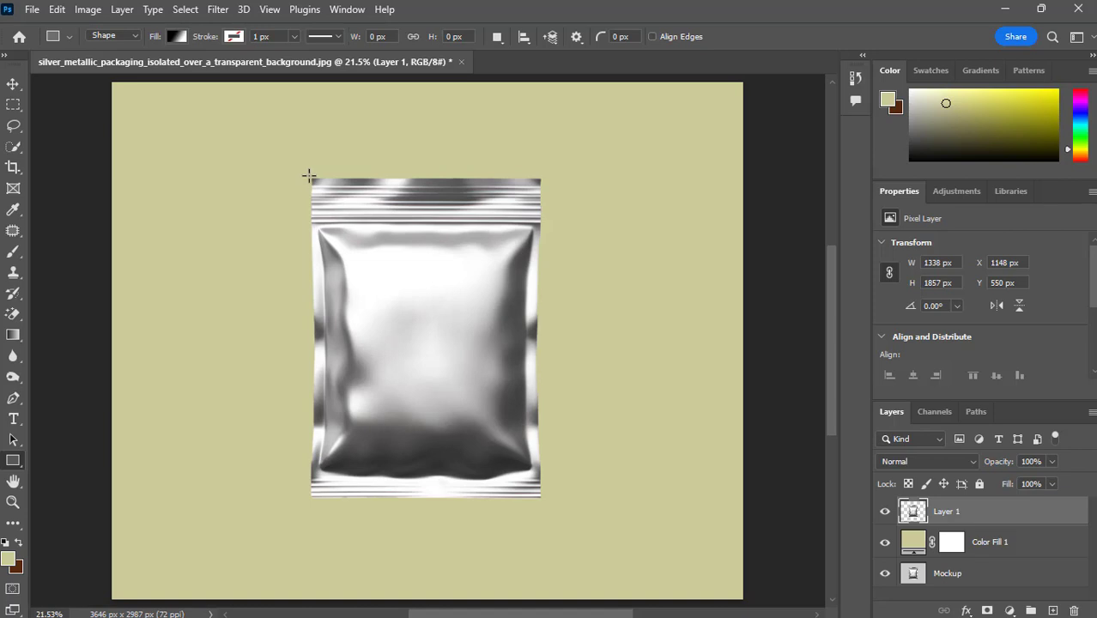
{"action": "left_click_drag", "start_coordinate": [309, 176], "coordinate": [541, 497]}
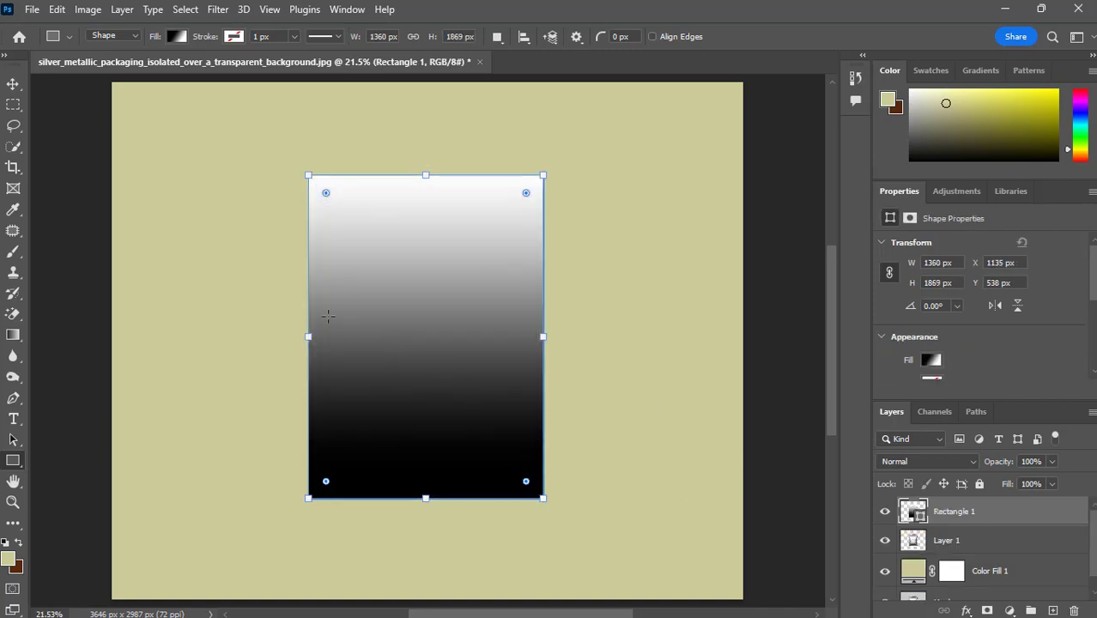
Fill the rectangle with the blue linear gradient preset and return to the Move tool
{"action": "left_click", "coordinate": [176, 37]}
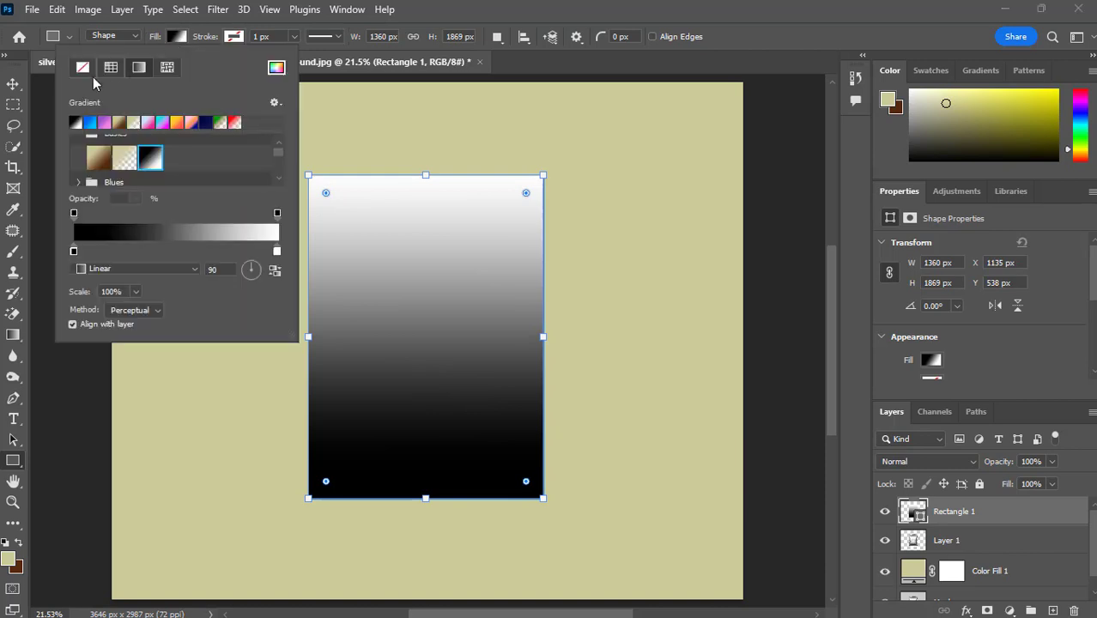
{"action": "left_click", "coordinate": [90, 122]}
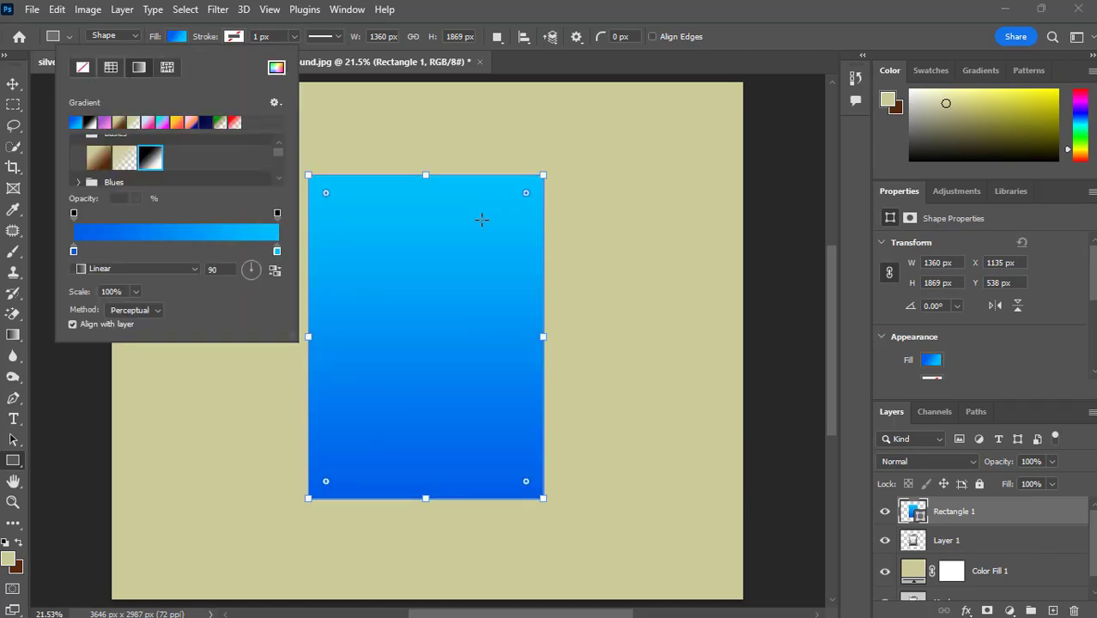
{"action": "key", "text": "Escape"}
{"action": "key", "text": "v"}
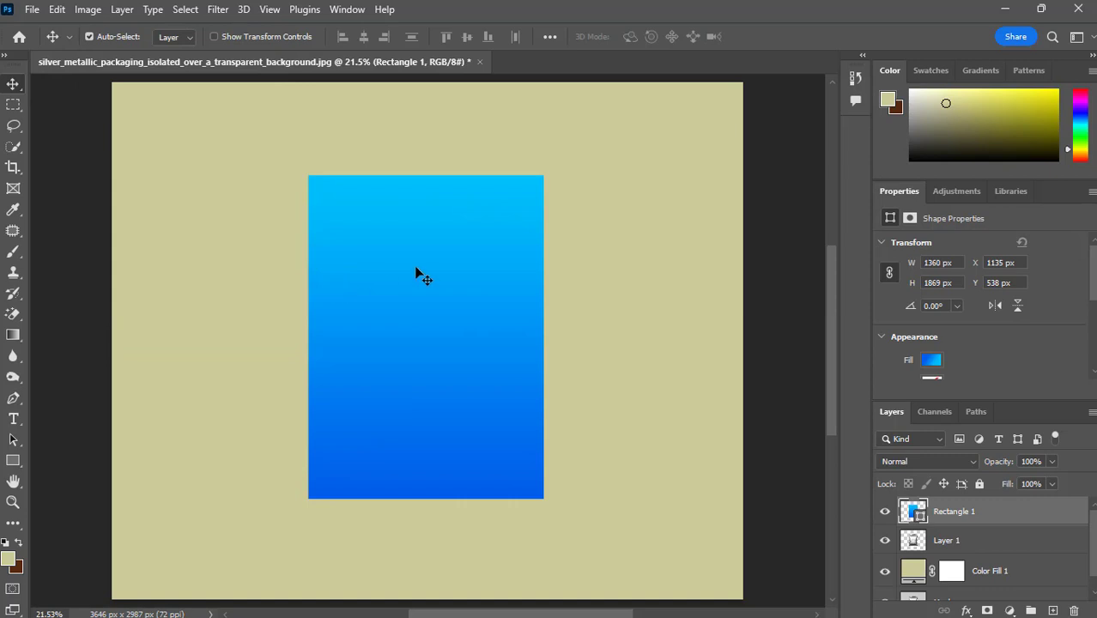
Convert the rectangle layer to a smart object and rename it "Place Your Design"
{"action": "right_click", "coordinate": [991, 513]}
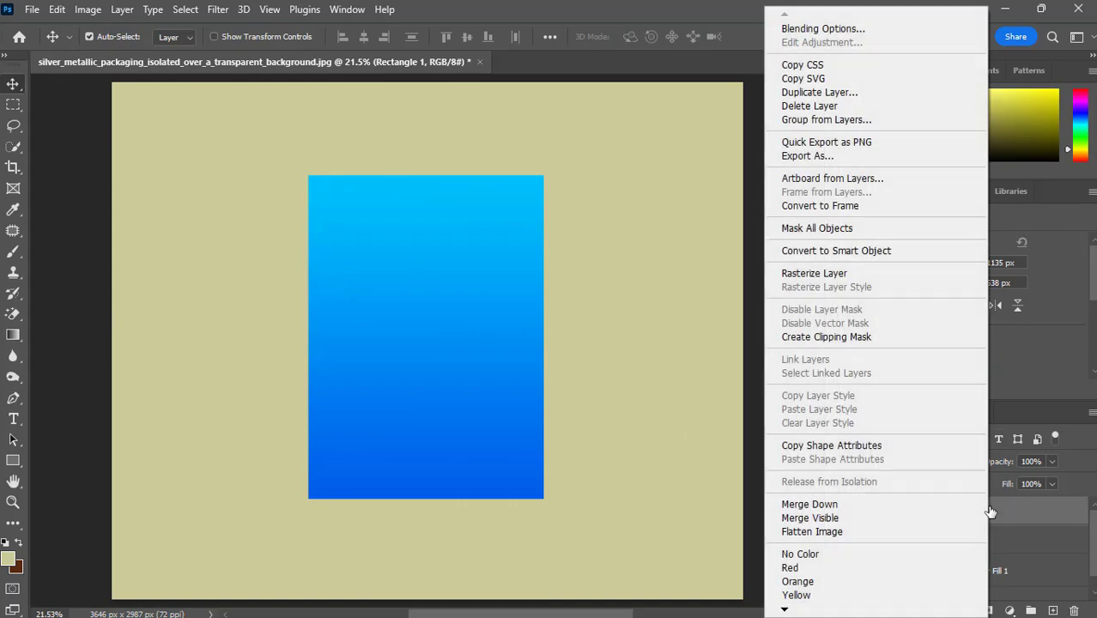
{"action": "left_click", "coordinate": [861, 252]}
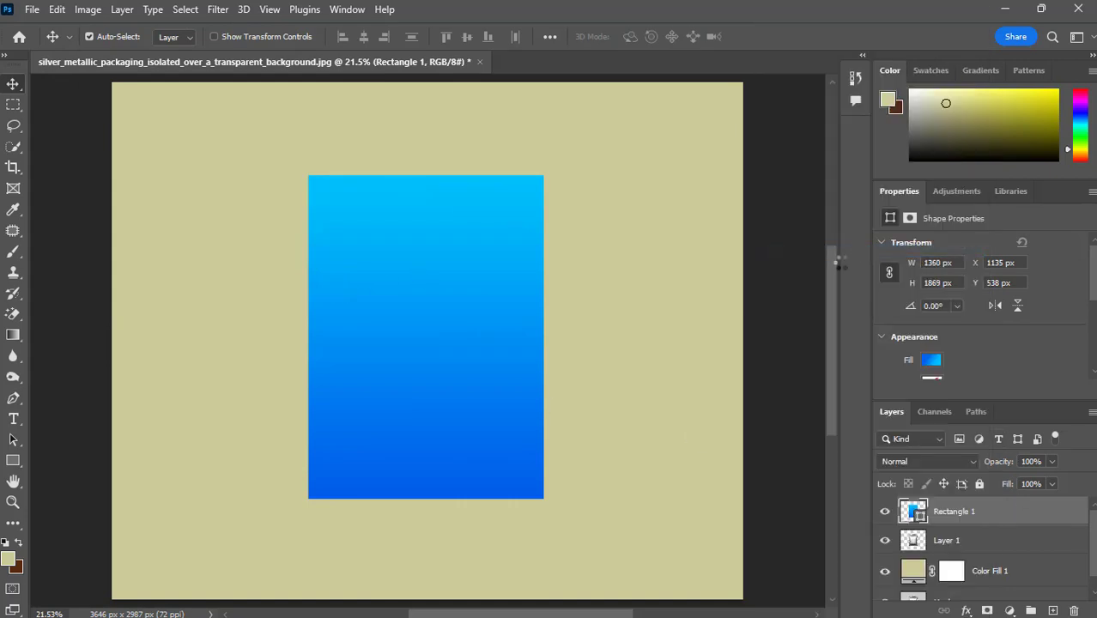
{"action": "double_click", "coordinate": [951, 513]}
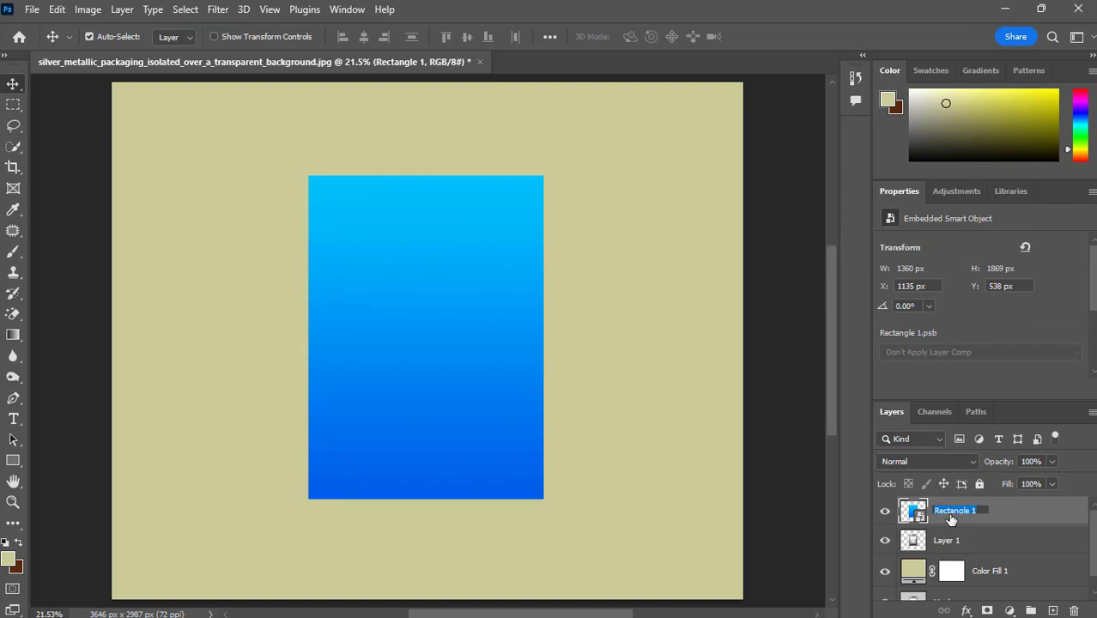
{"action": "type", "text": "Place Your Design"}
{"action": "key", "text": "Return"}
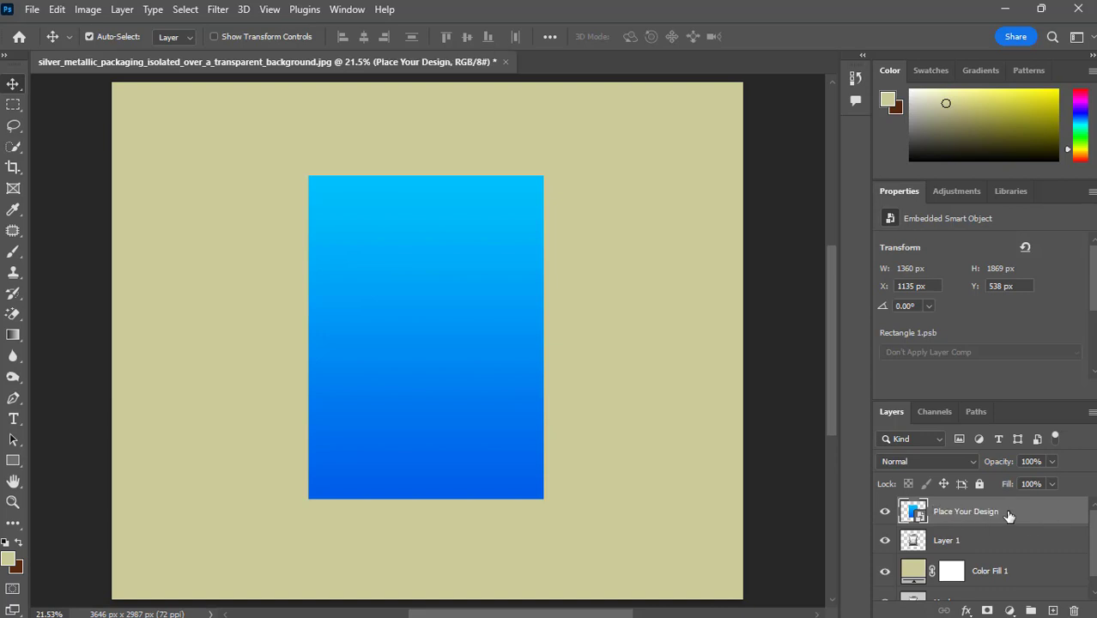
Clip the Place Your Design layer to the pouch layer beneath it with a clipping mask
{"action": "right_click", "coordinate": [1010, 516]}
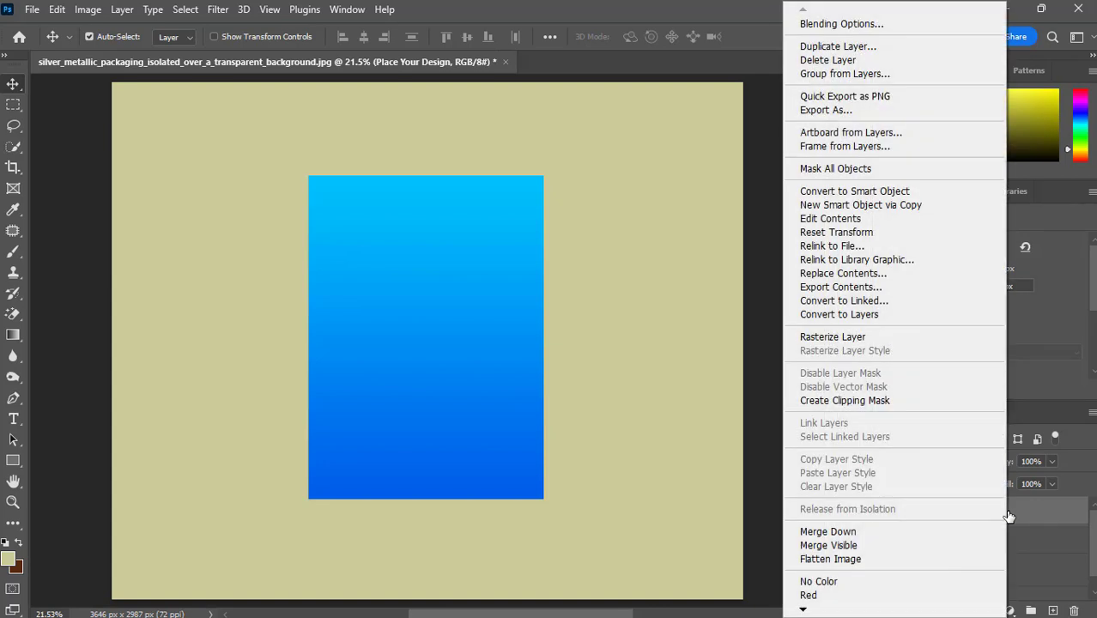
{"action": "left_click", "coordinate": [871, 400]}
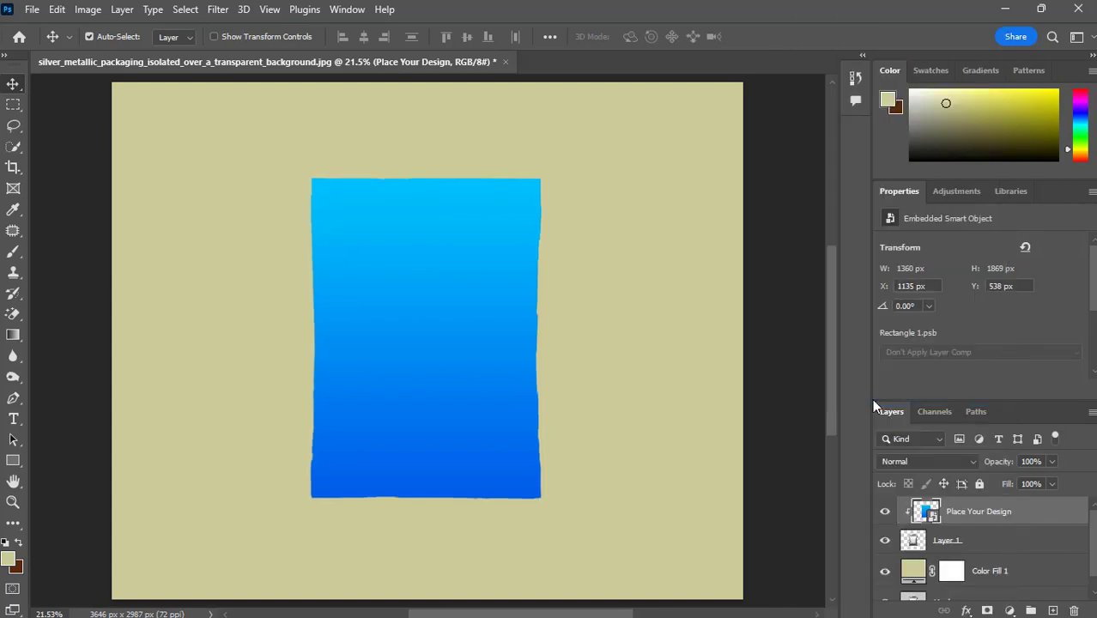
Open the contents of the Place Your Design smart object and place Packaging.jpg in it as an embedded image
{"action": "double_click", "coordinate": [924, 512]}
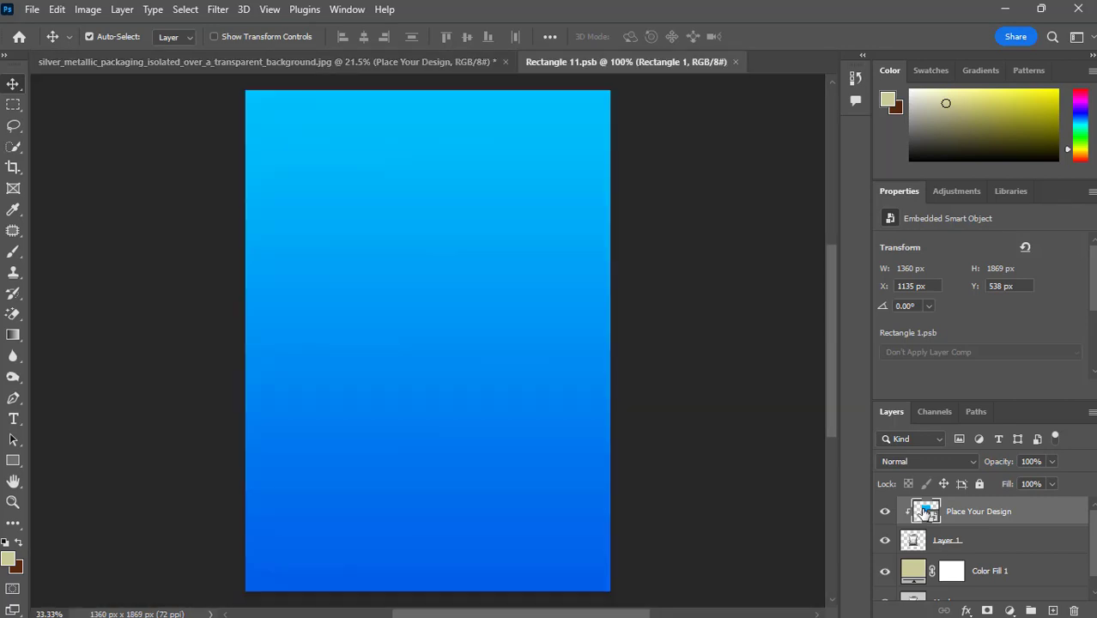
{"action": "left_click", "coordinate": [31, 9]}
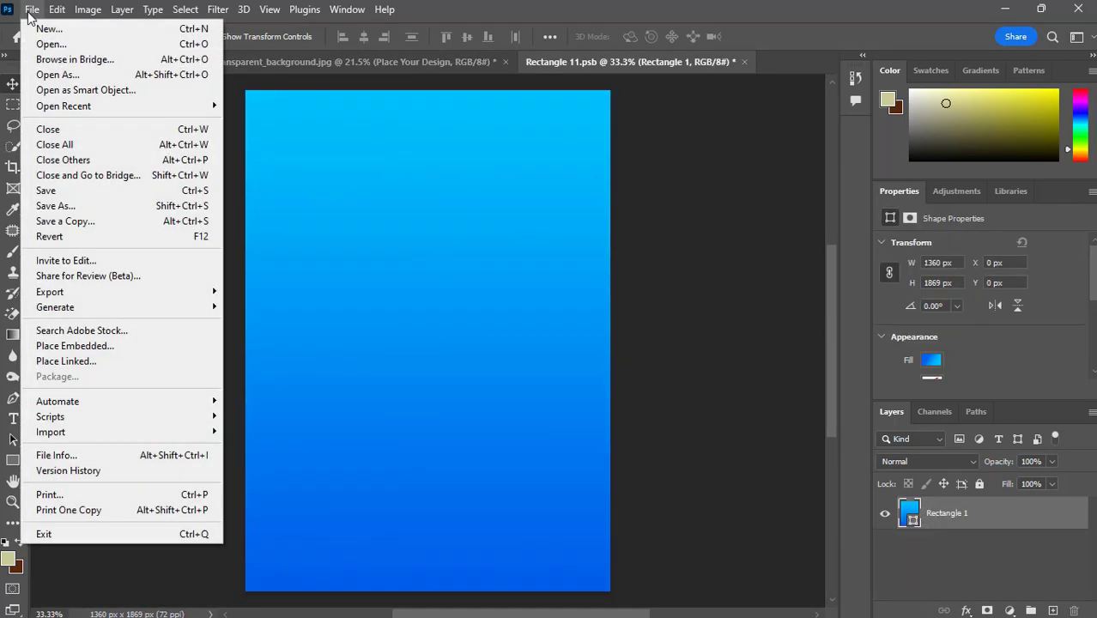
{"action": "left_click", "coordinate": [95, 346]}
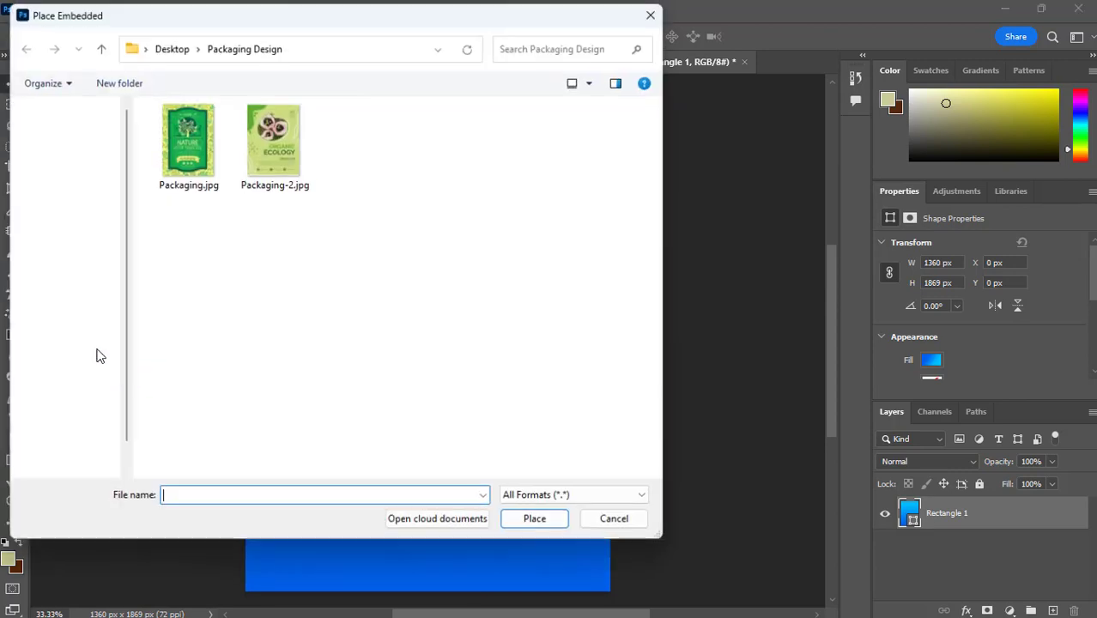
{"action": "left_click", "coordinate": [174, 155]}
{"action": "left_click", "coordinate": [536, 521]}
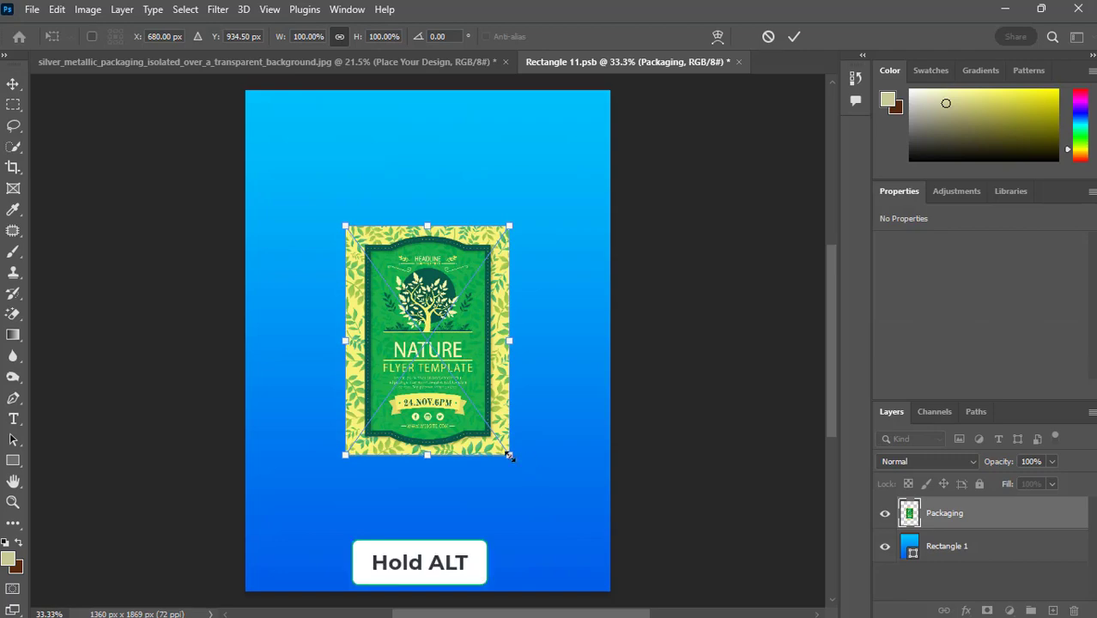
Scale the placed Packaging artwork about its center to about 225%, nudge it slightly down to cover the canvas, and commit the transform
{"action": "left_click_drag", "start_coordinate": [509, 455], "coordinate": [598, 583]}
{"action": "scroll", "coordinate": [560, 541], "scroll_direction": "down", "scroll_amount": 1}
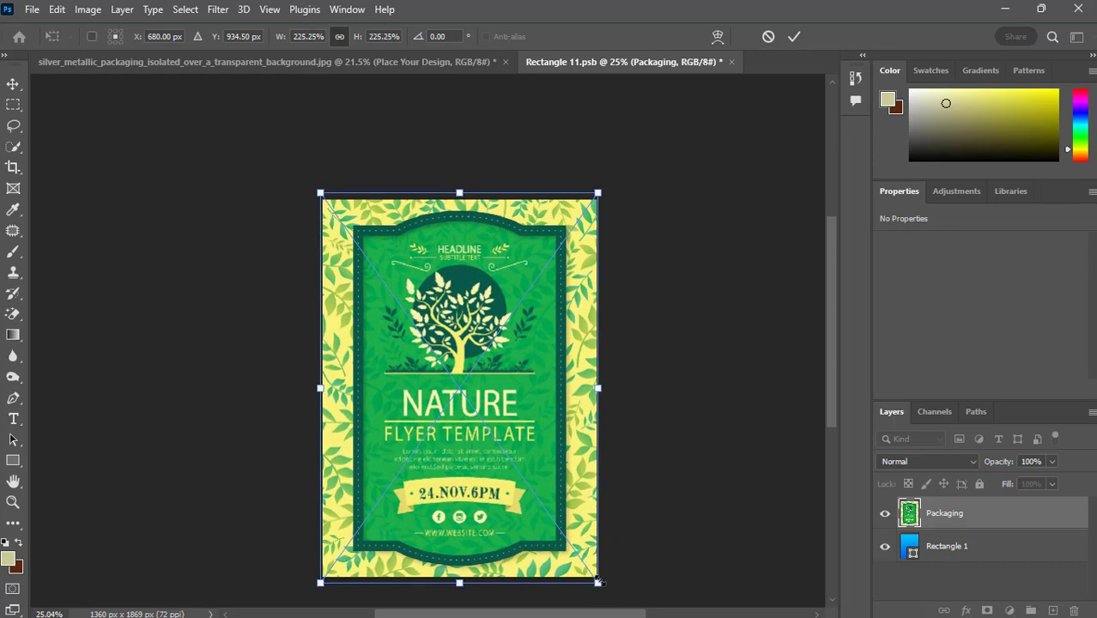
{"action": "key", "text": "Down"}
{"action": "key", "text": "Down"}
{"action": "key", "text": "Down"}
{"action": "key", "text": "Down"}
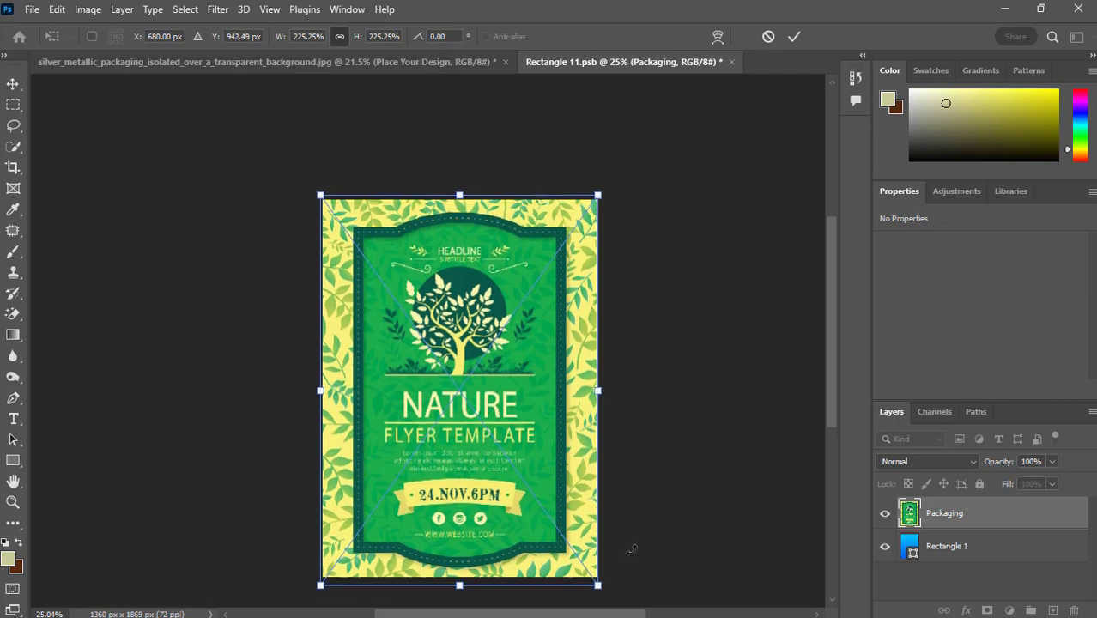
{"action": "left_click", "coordinate": [795, 37]}
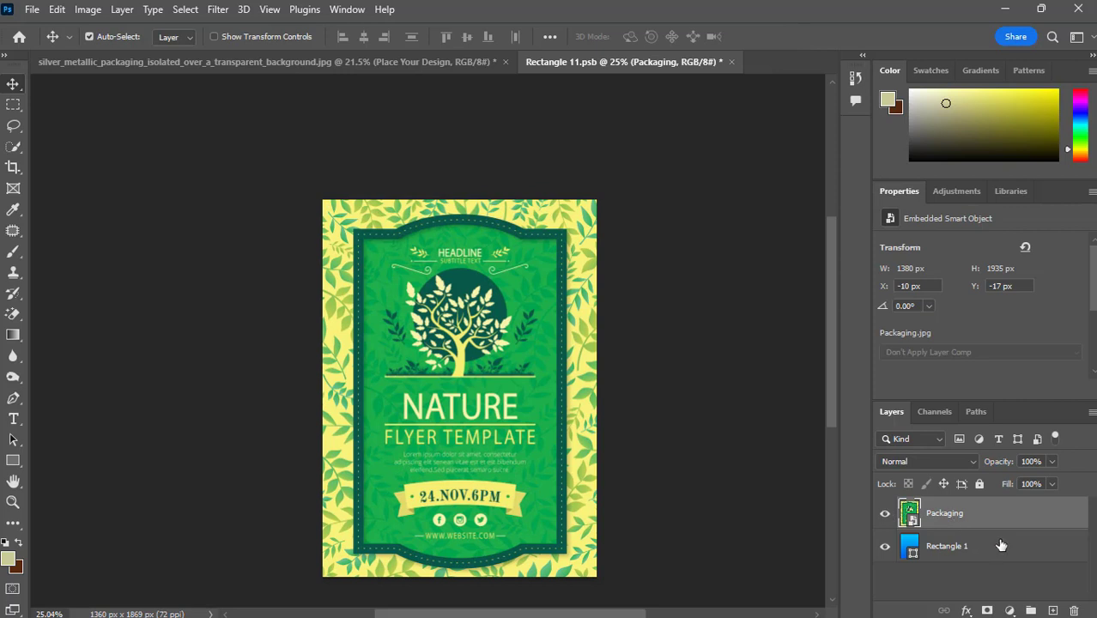
Save the edited smart object contents and close that document to return to the mockup
{"action": "left_click_drag", "start_coordinate": [987, 540], "coordinate": [933, 522]}
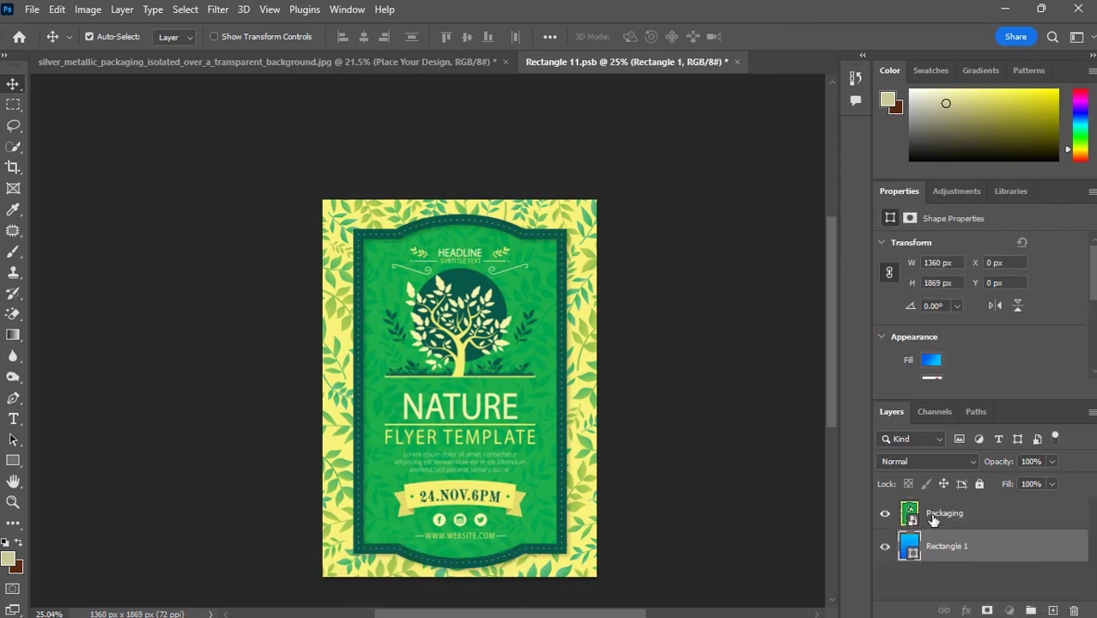
{"action": "left_click", "coordinate": [644, 438]}
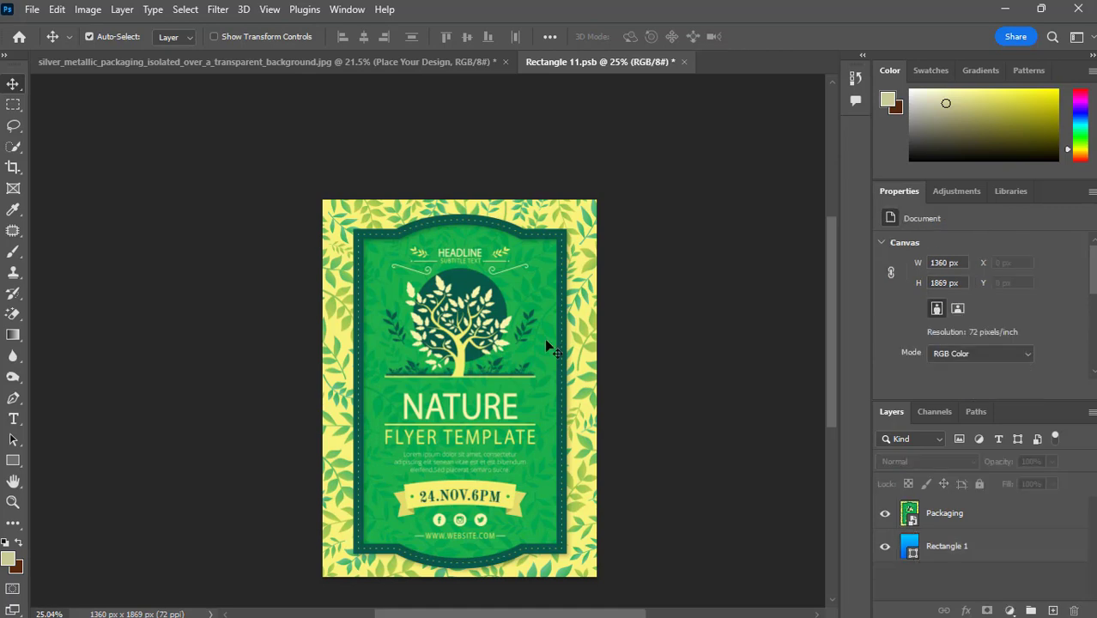
{"action": "left_click", "coordinate": [33, 10]}
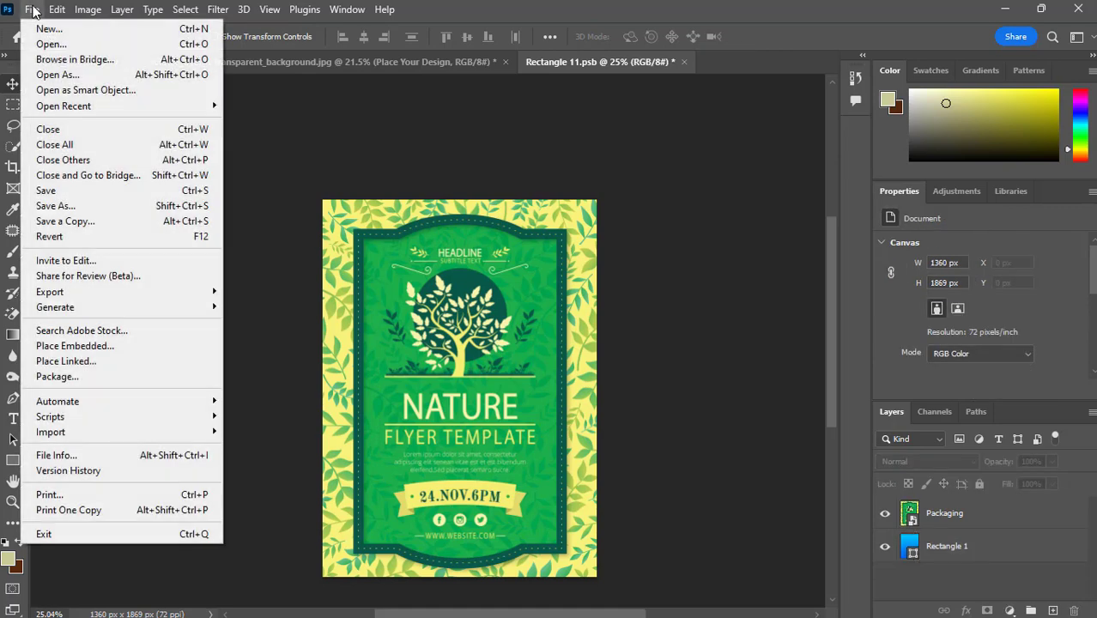
{"action": "left_click", "coordinate": [47, 190]}
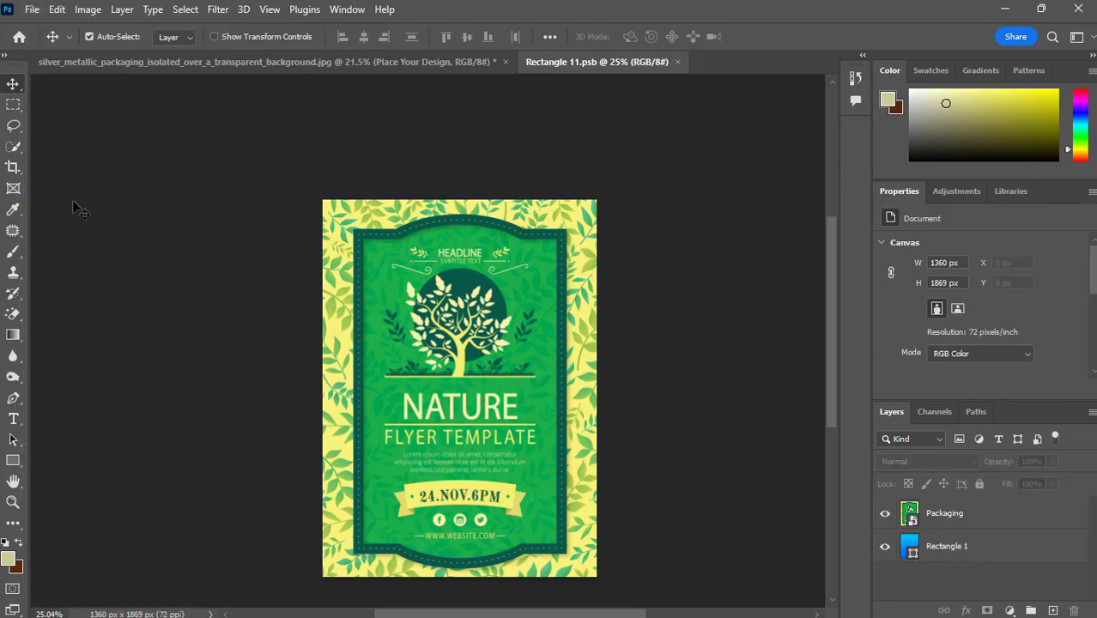
{"action": "left_click", "coordinate": [675, 62]}
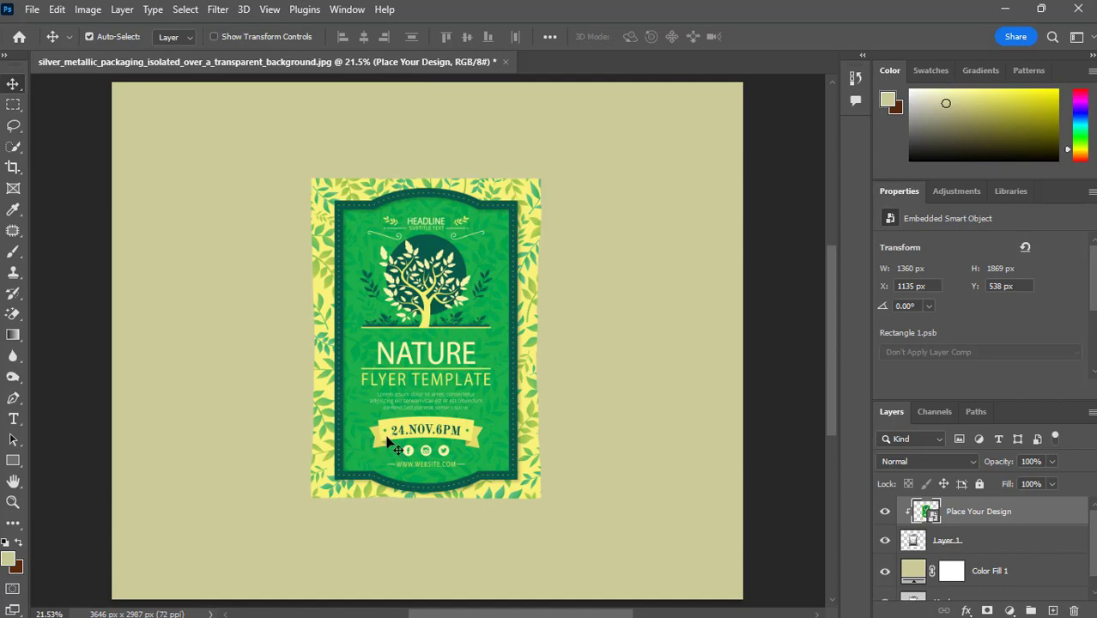
Set the blend mode of the Place Your Design layer to Multiply
{"action": "left_click", "coordinate": [895, 463]}
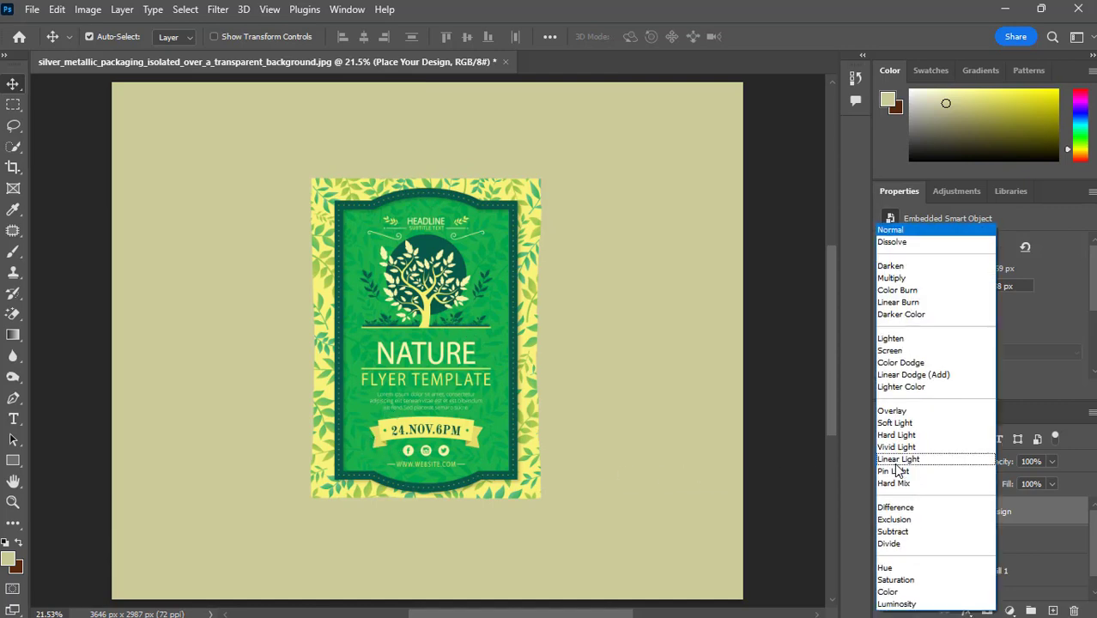
{"action": "left_click", "coordinate": [893, 278]}
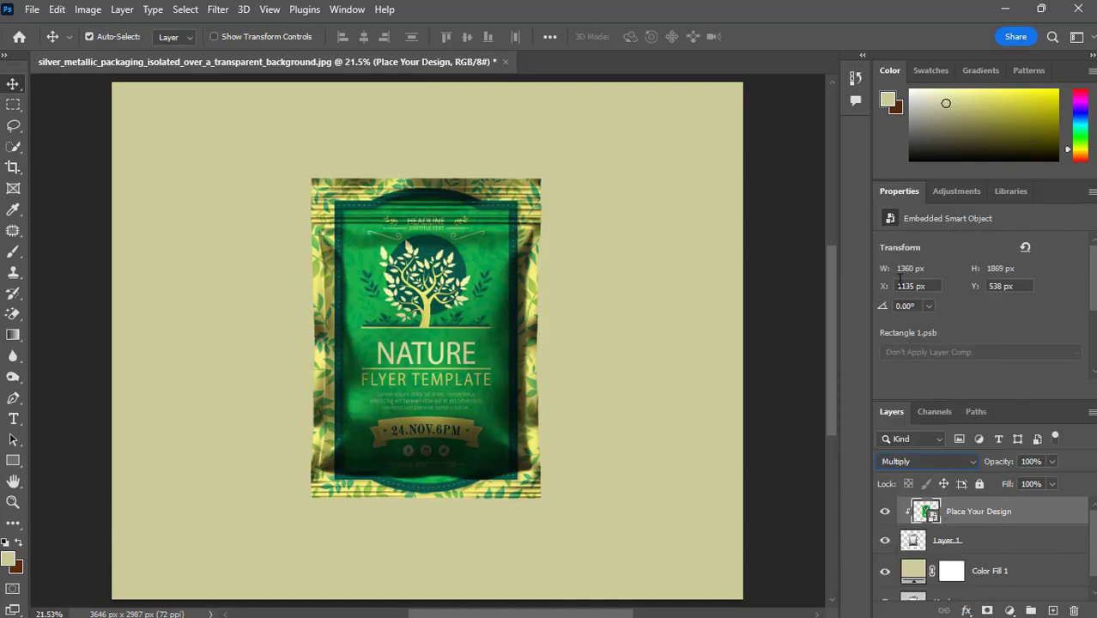
Set the Place Your Design layer's Blend If highlights for Gray, splitting Underlying Layer to 242/255 and Current Layer to 213/255
{"action": "double_click", "coordinate": [1024, 511]}
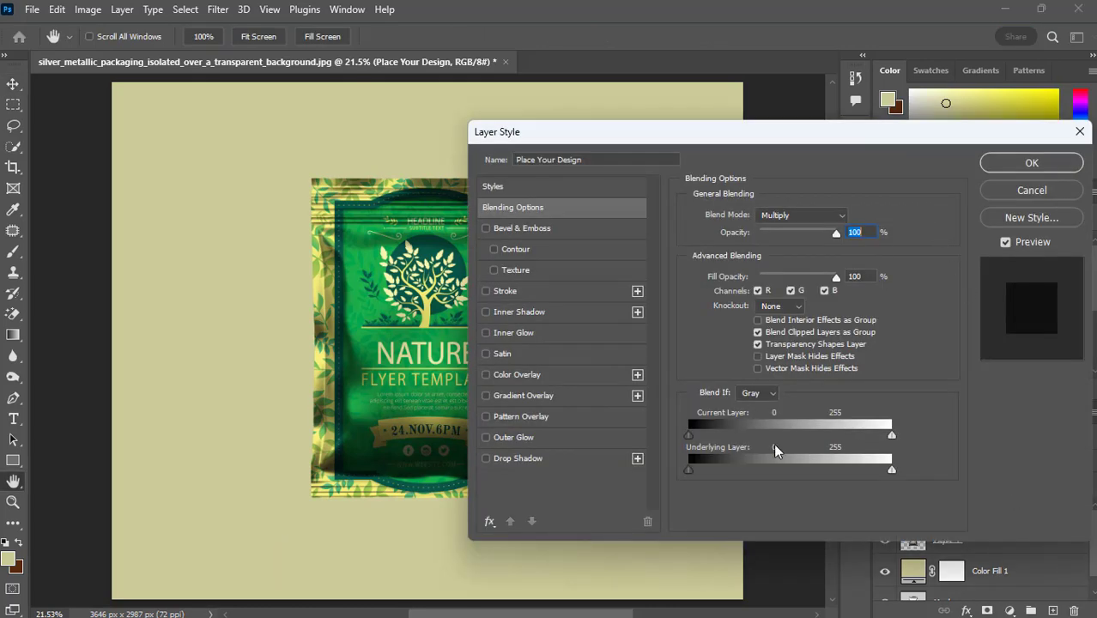
{"action": "left_click_drag", "start_coordinate": [891, 473], "coordinate": [884, 473], "text": "alt"}
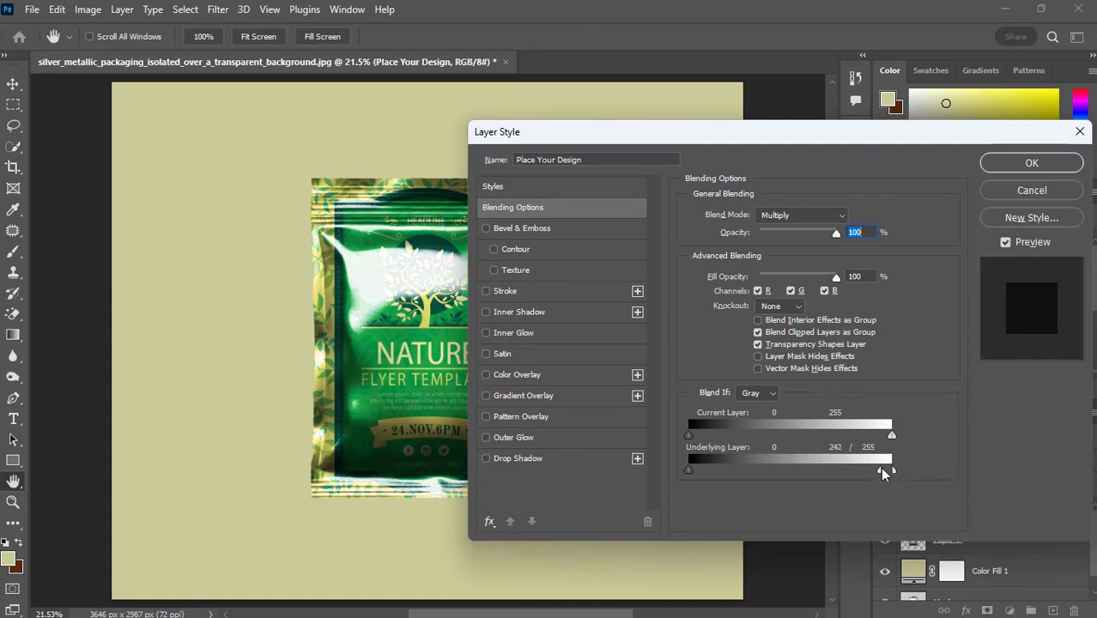
{"action": "left_click_drag", "start_coordinate": [891, 436], "coordinate": [860, 436], "text": "alt"}
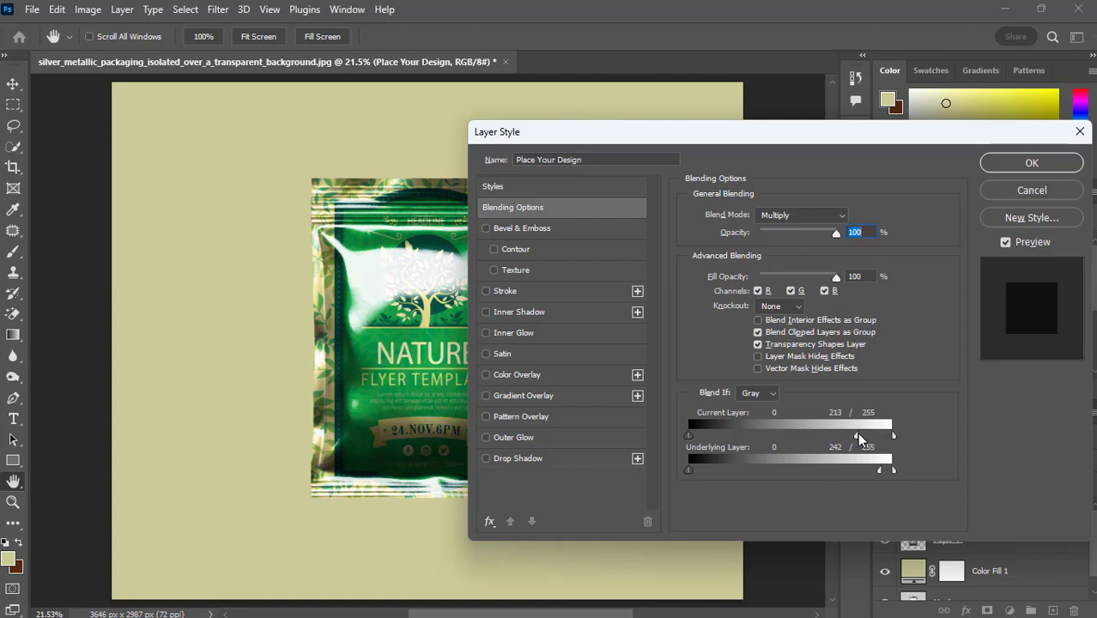
{"action": "left_click", "coordinate": [1052, 168]}
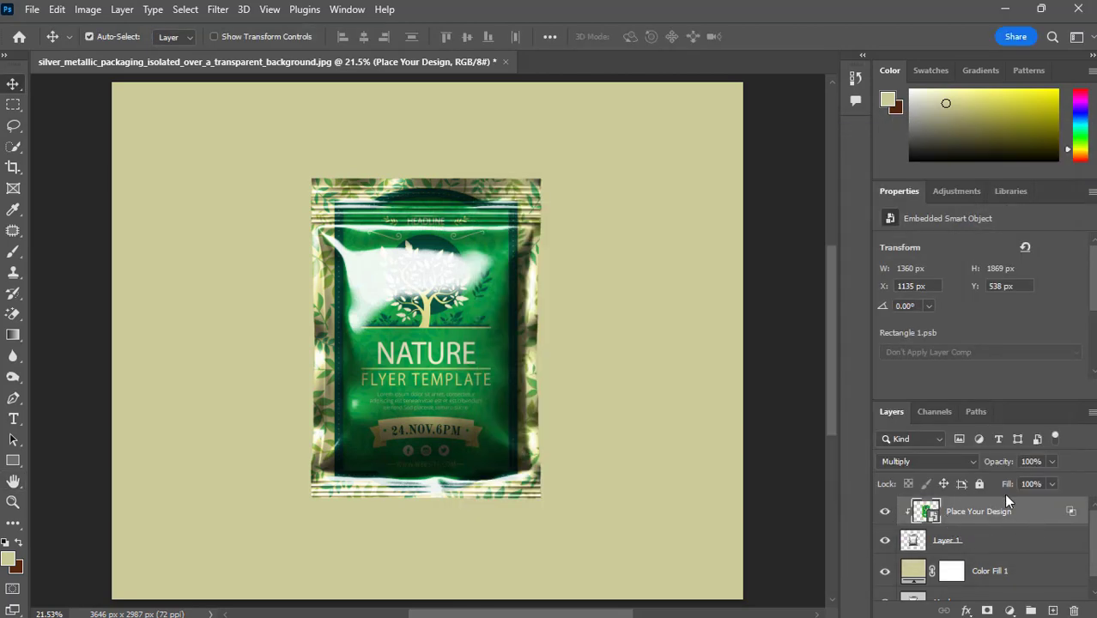
Duplicate the Place Your Design and Layer 1 layers together and flip the two copies vertically
{"action": "left_click", "coordinate": [1016, 537], "text": "ctrl"}
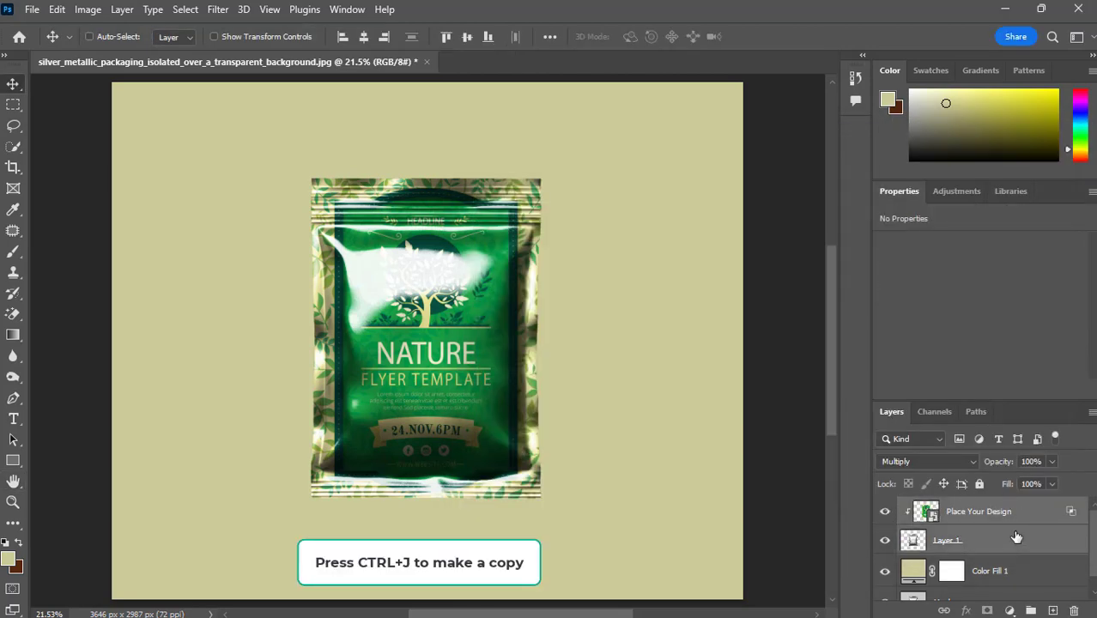
{"action": "key", "text": "ctrl+j"}
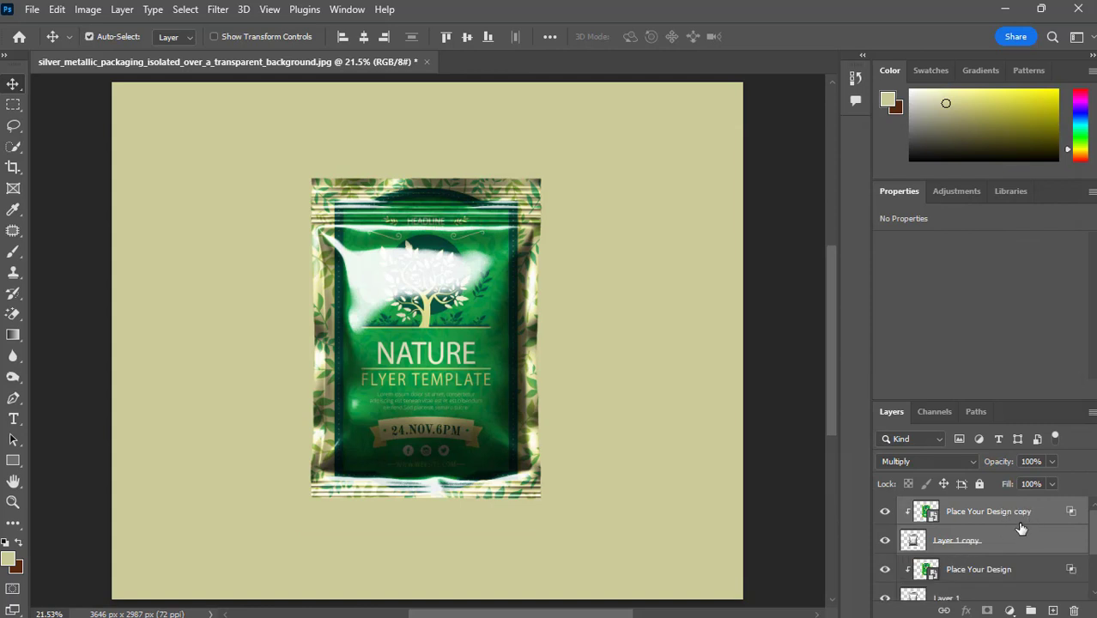
{"action": "key", "text": "ctrl"}
{"action": "key", "text": "ctrl+t"}
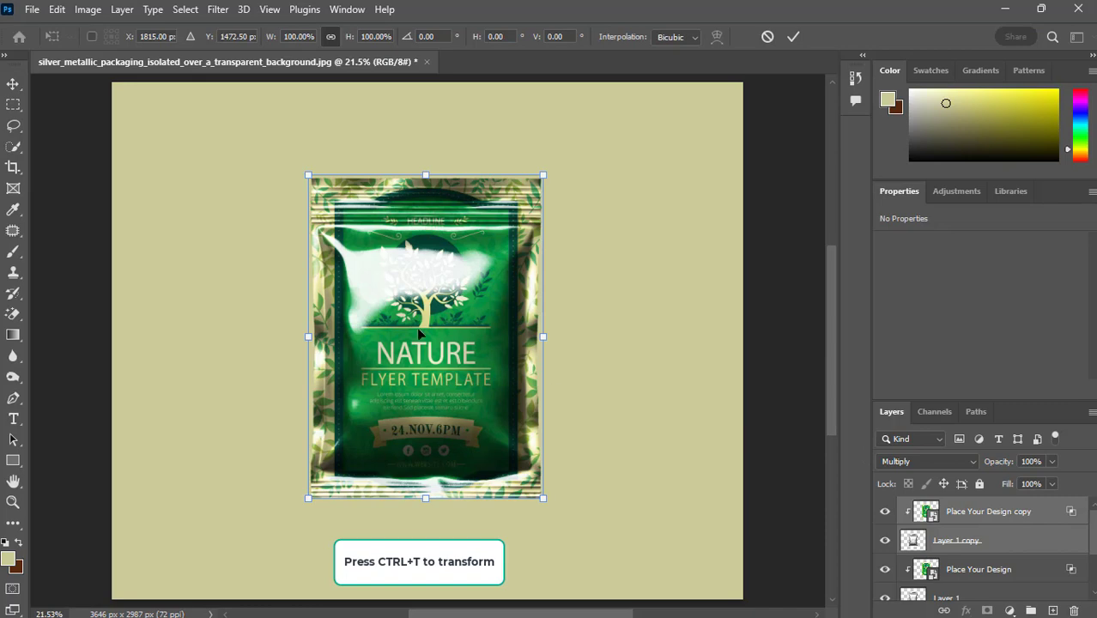
{"action": "right_click", "coordinate": [419, 329]}
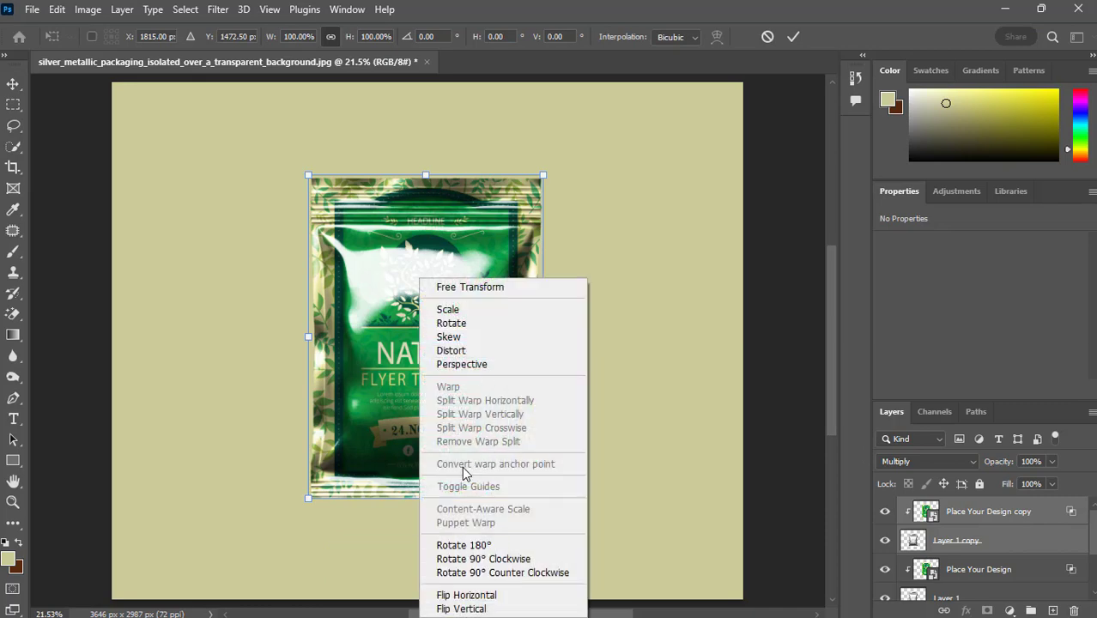
{"action": "left_click", "coordinate": [461, 609]}
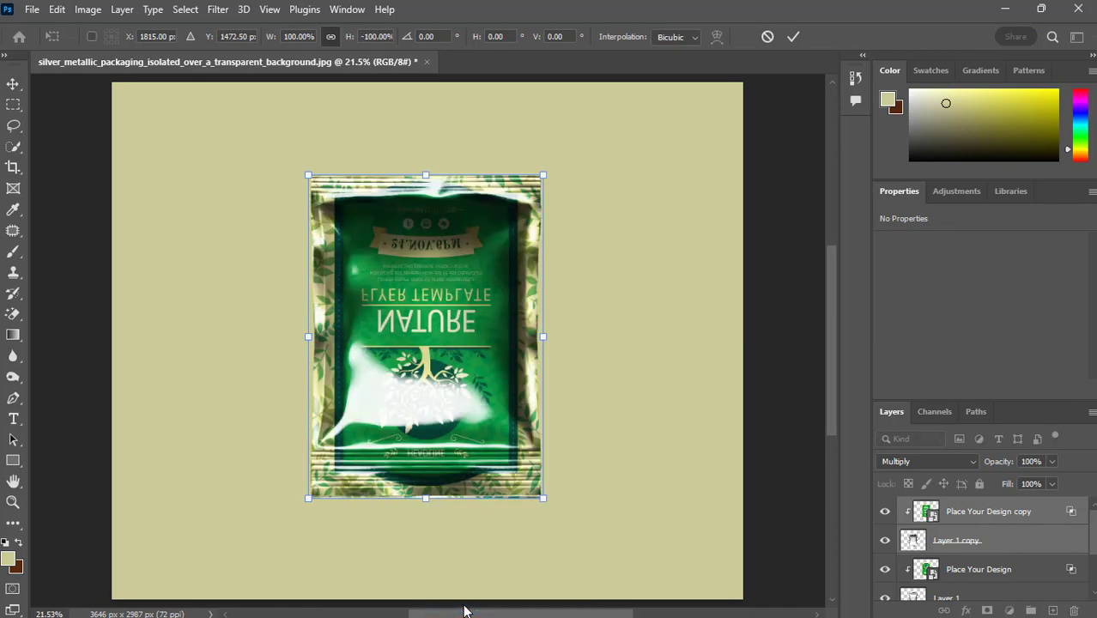
Move the flipped copies straight down until their top edge meets the pouch's bottom edge, and commit the transform
{"action": "scroll", "coordinate": [463, 407], "scroll_direction": "down", "scroll_amount": 3}
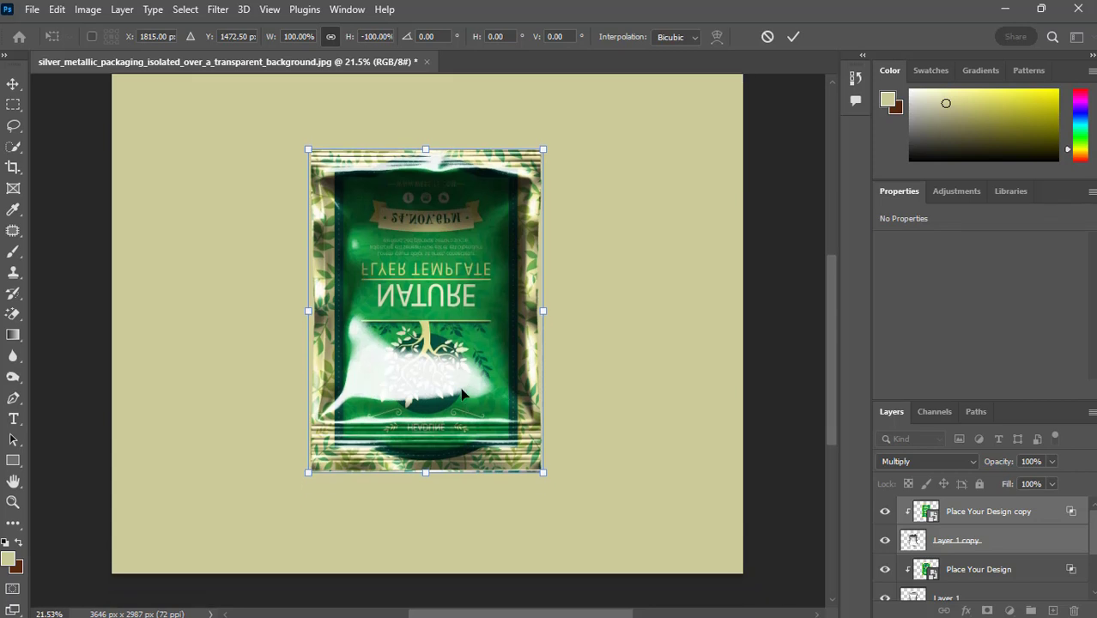
{"action": "left_click_drag", "start_coordinate": [469, 151], "coordinate": [478, 478]}
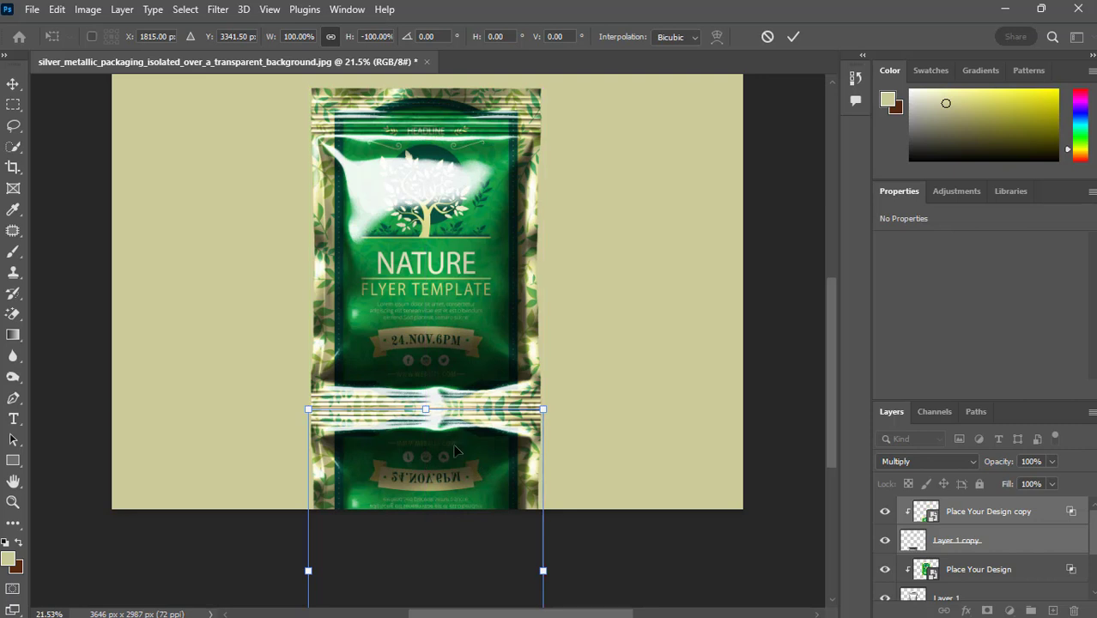
{"action": "left_click", "coordinate": [793, 36]}
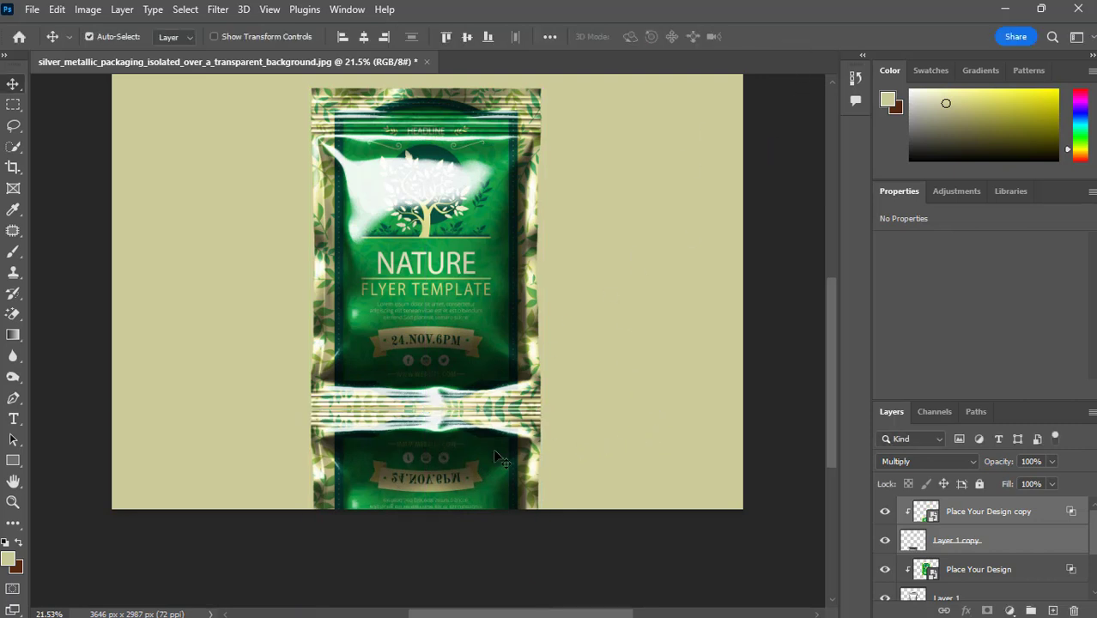
{"action": "left_click", "coordinate": [14, 462]}
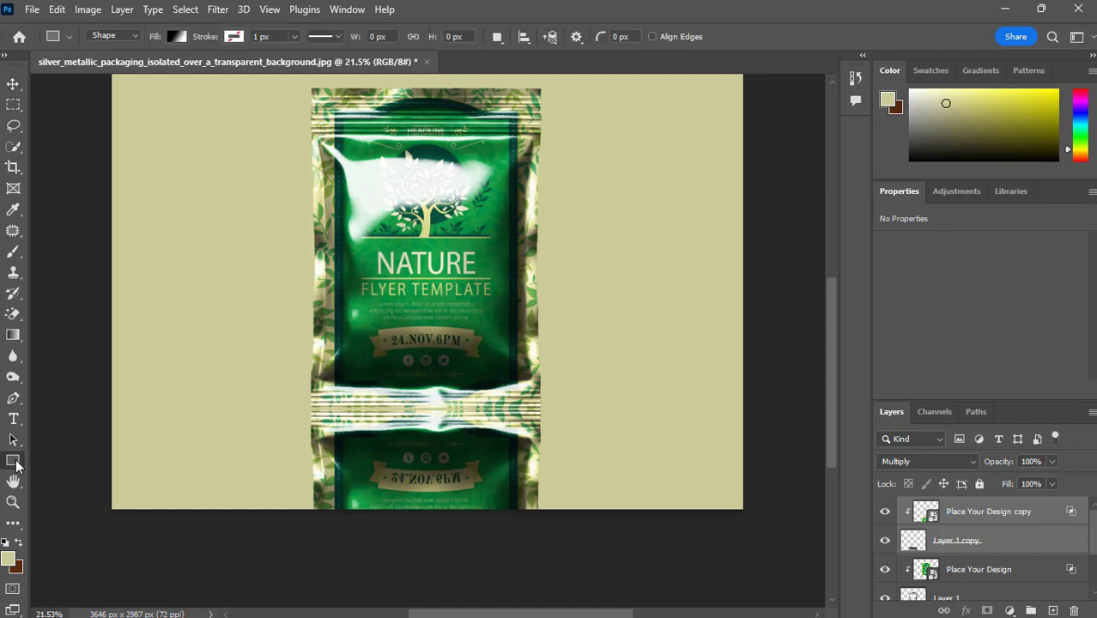
{"action": "left_click", "coordinate": [176, 37]}
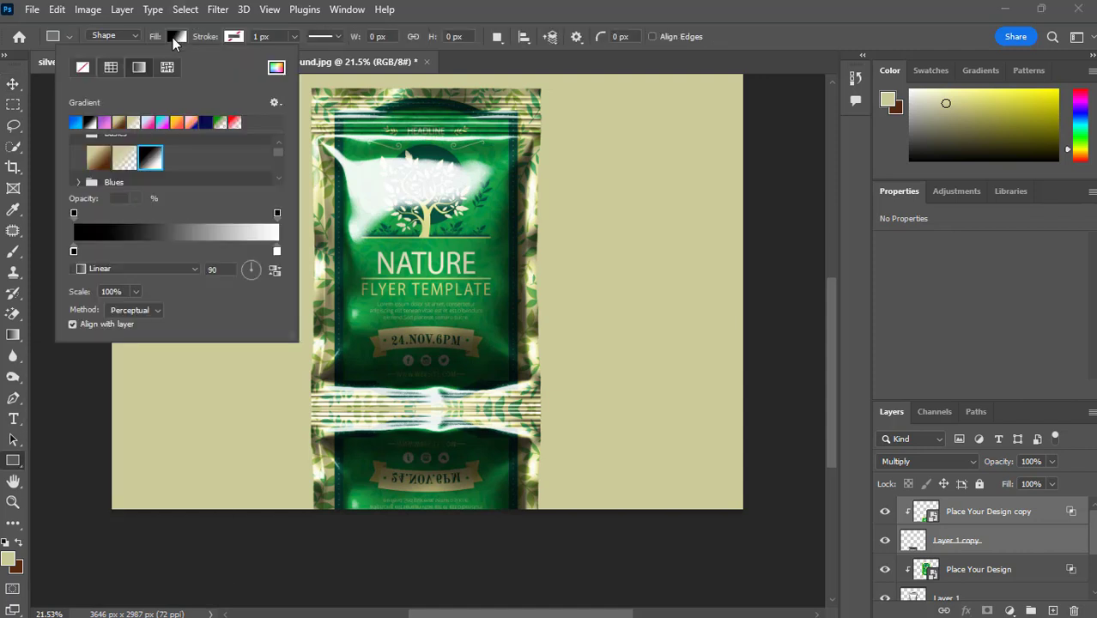
{"action": "left_click", "coordinate": [154, 161]}
With the Gradient tool active, merge the two flipped copy layers into one layer and rename it Shadow
{"action": "left_click", "coordinate": [13, 336]}
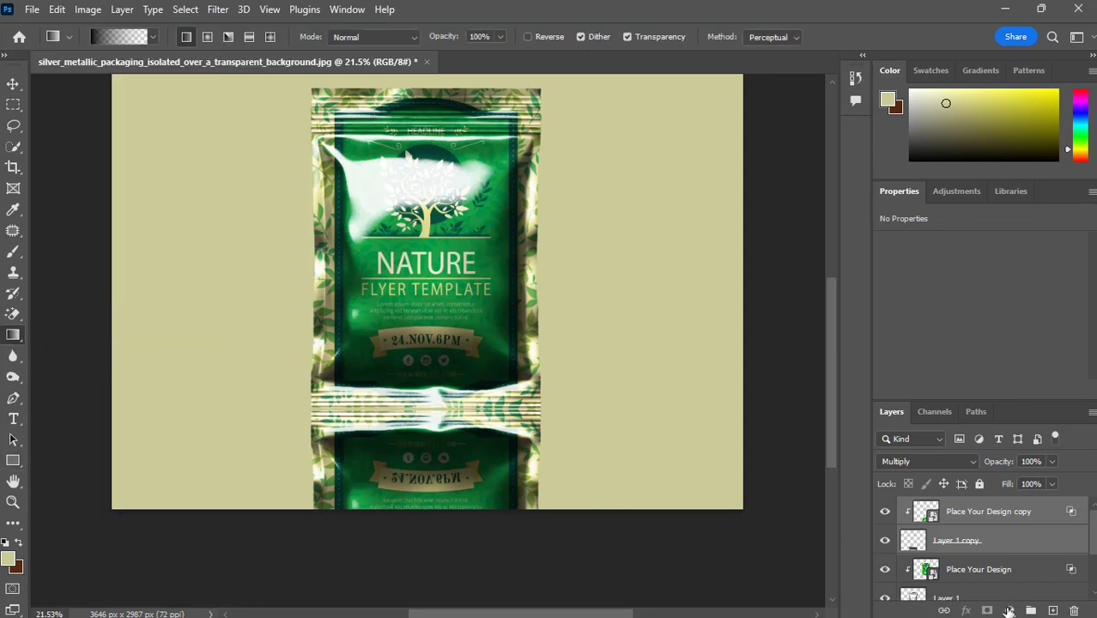
{"action": "right_click", "coordinate": [988, 538]}
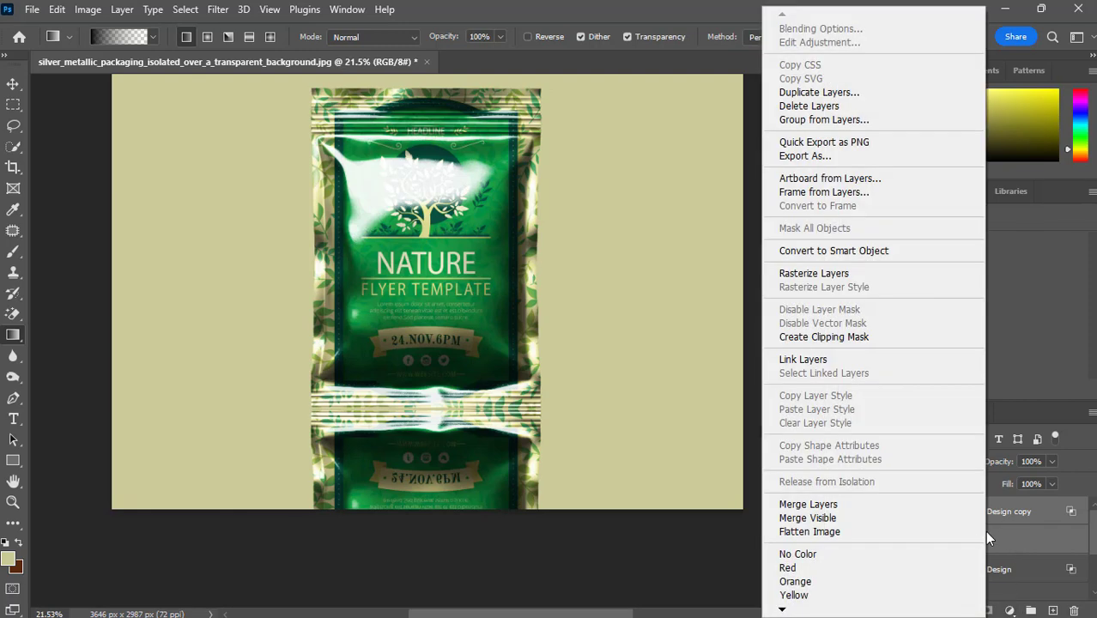
{"action": "left_click", "coordinate": [837, 506]}
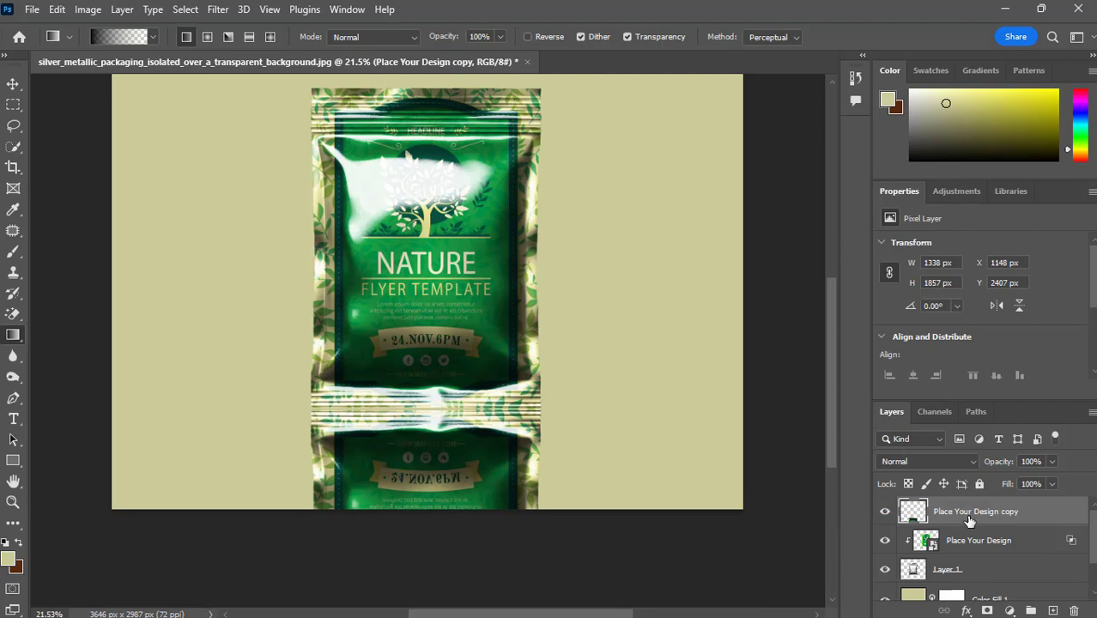
{"action": "double_click", "coordinate": [971, 512]}
{"action": "type", "text": "Shadow"}
{"action": "key", "text": "Return"}
Add a layer mask to Shadow and fade the reflection with a linear black-to-transparent gradient from below the canvas up to the pouch's middle
{"action": "left_click", "coordinate": [987, 610]}
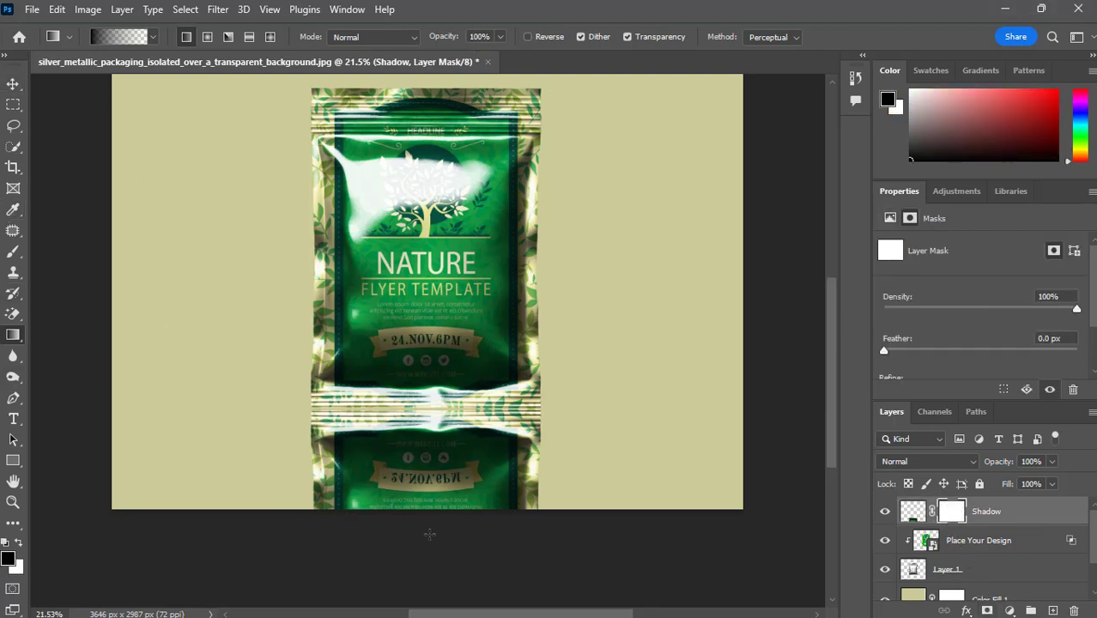
{"action": "left_click_drag", "start_coordinate": [416, 546], "coordinate": [426, 254]}
{"action": "left_click_drag", "start_coordinate": [428, 587], "coordinate": [421, 255]}
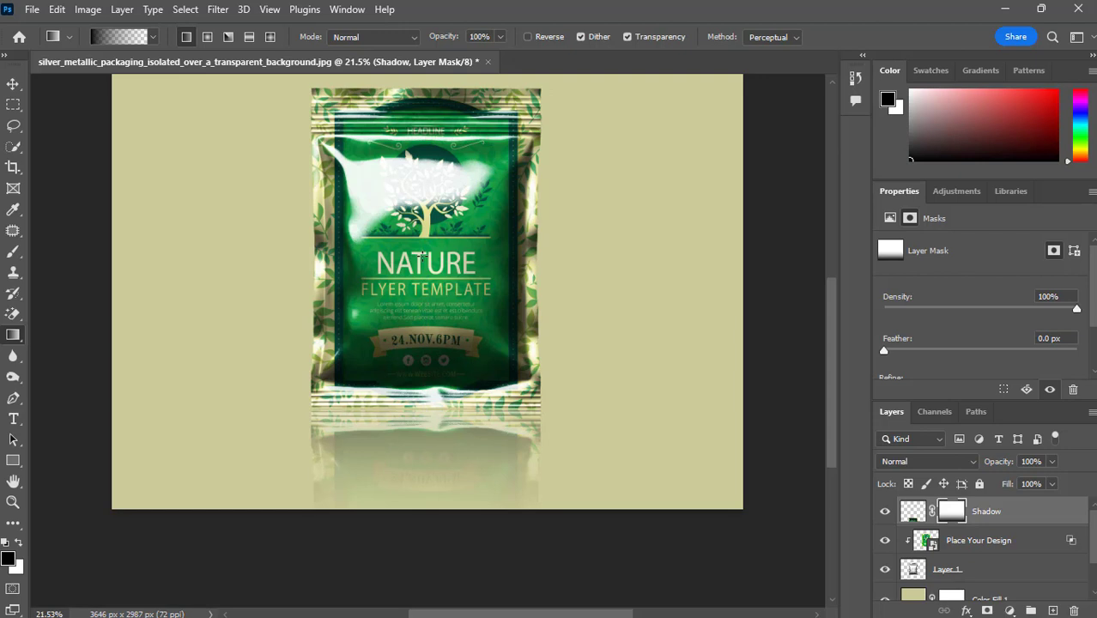
Switch to the Move tool and reorder the Shadow layer so it sits directly beneath Layer 1
{"action": "left_click", "coordinate": [13, 84]}
{"action": "left_click_drag", "start_coordinate": [985, 512], "coordinate": [1013, 581]}
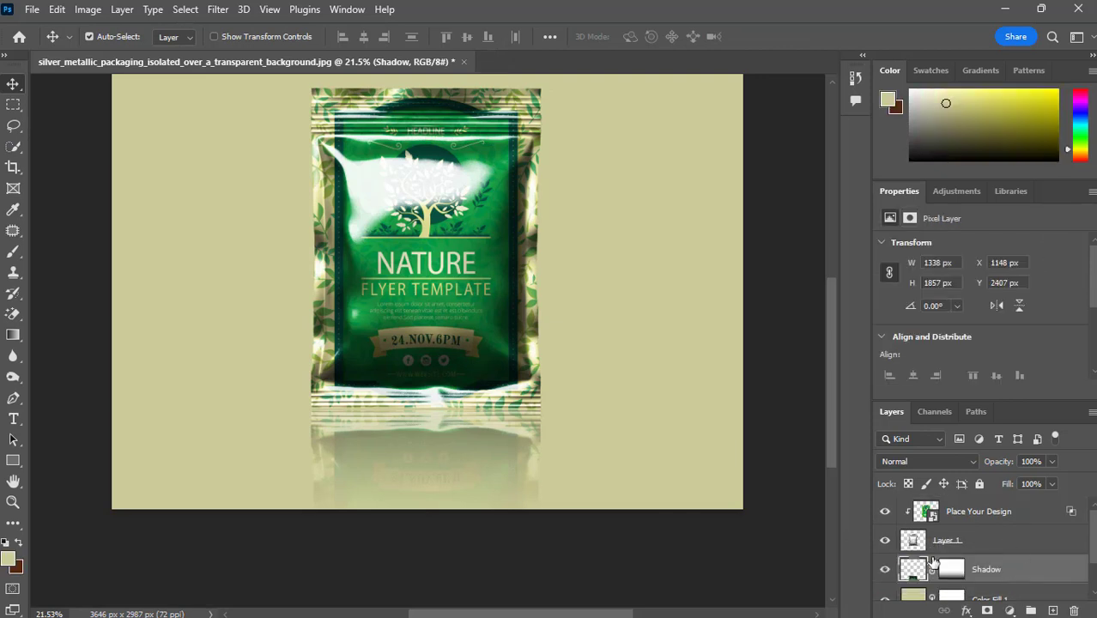
{"action": "scroll", "coordinate": [507, 227], "scroll_direction": "up", "scroll_amount": 4}
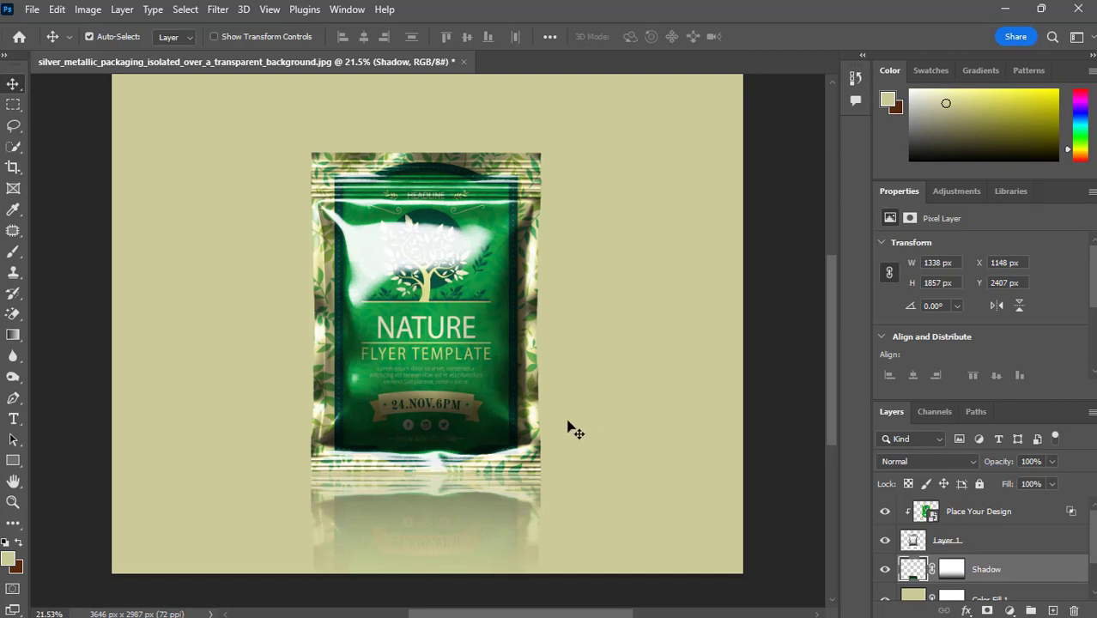
{"action": "scroll", "coordinate": [575, 429], "scroll_direction": "up", "scroll_amount": 1}
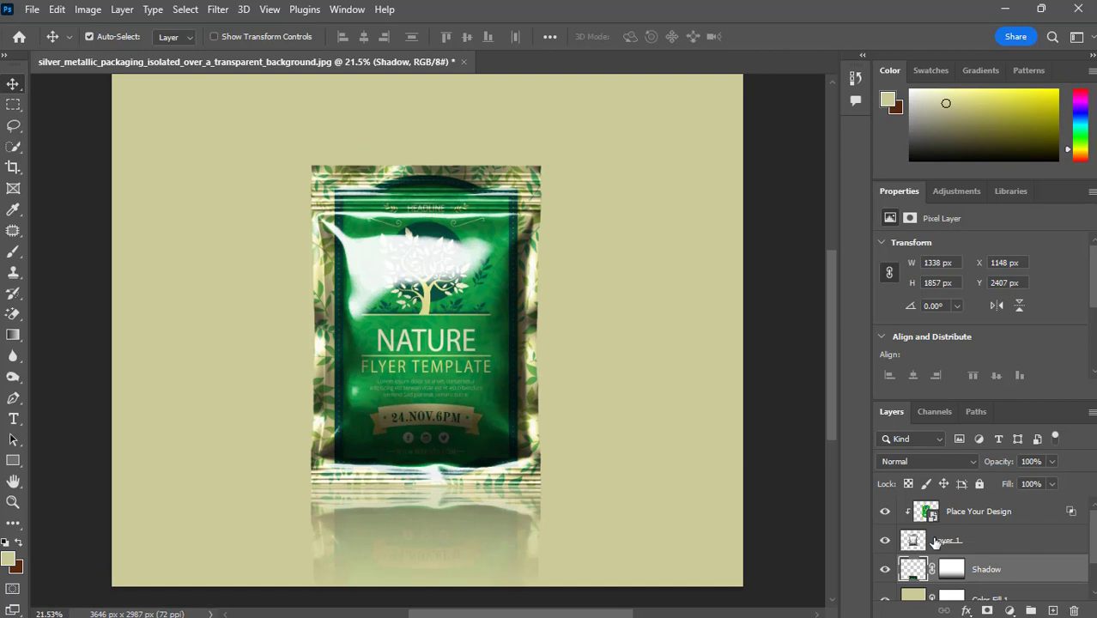
Open the contents of the Place Your Design smart object and place Packaging-2.jpg in it as an embedded image
{"action": "double_click", "coordinate": [921, 516]}
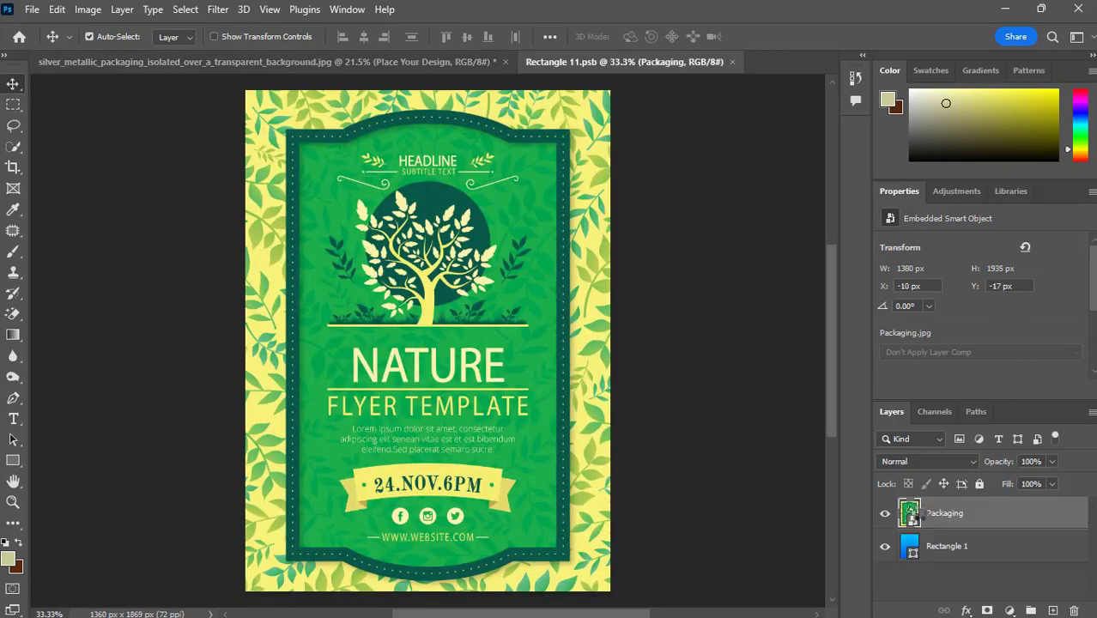
{"action": "left_click", "coordinate": [32, 9]}
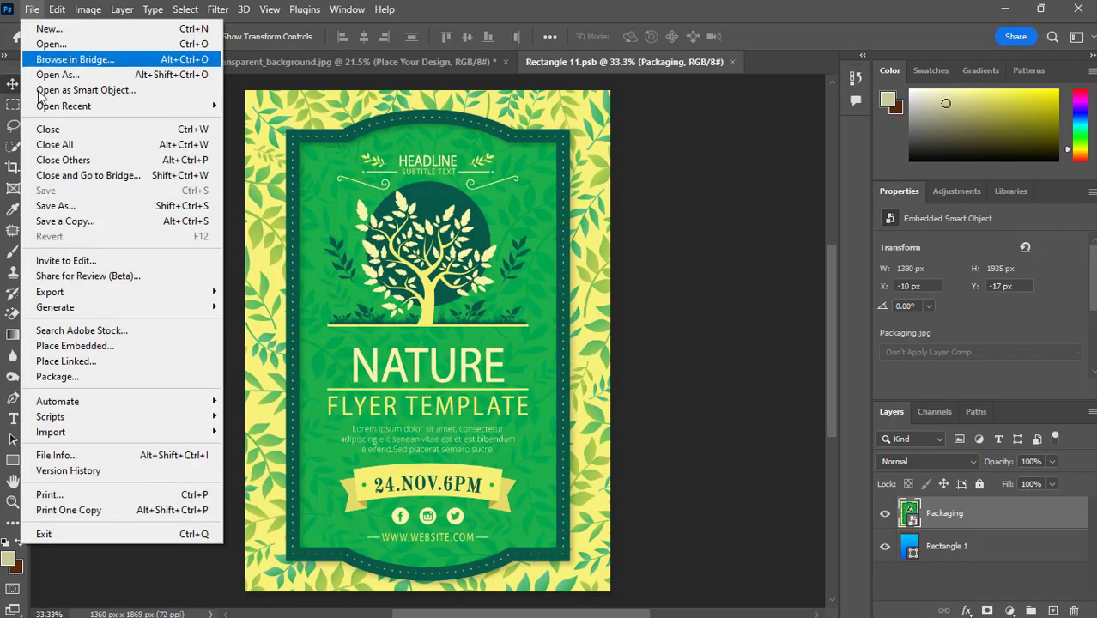
{"action": "mouse_move", "coordinate": [67, 294]}
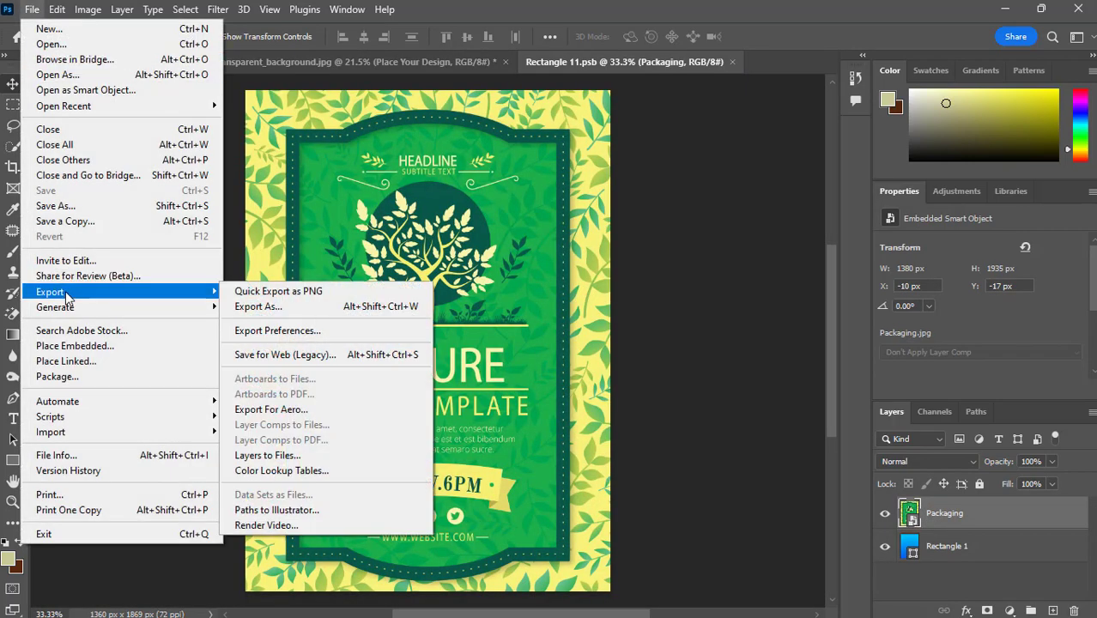
{"action": "left_click", "coordinate": [64, 346]}
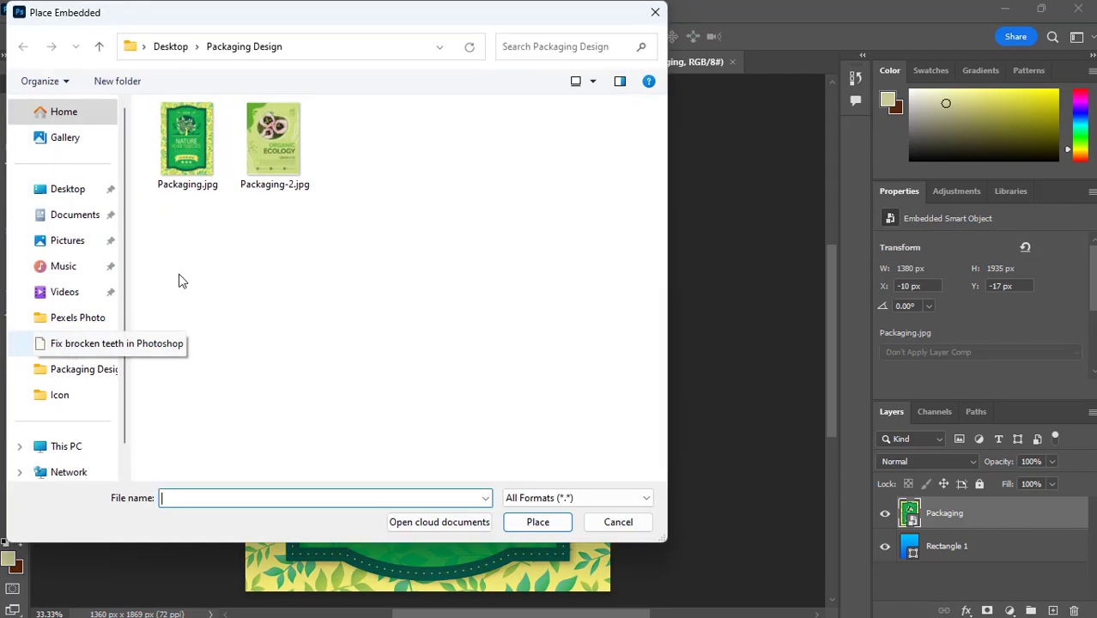
{"action": "double_click", "coordinate": [273, 137]}
Scale the placed Packaging-2 artwork about its center to about 221% to cover the canvas, and close the smart object document with its changes saved
{"action": "scroll", "coordinate": [486, 415], "scroll_direction": "down", "scroll_amount": 3}
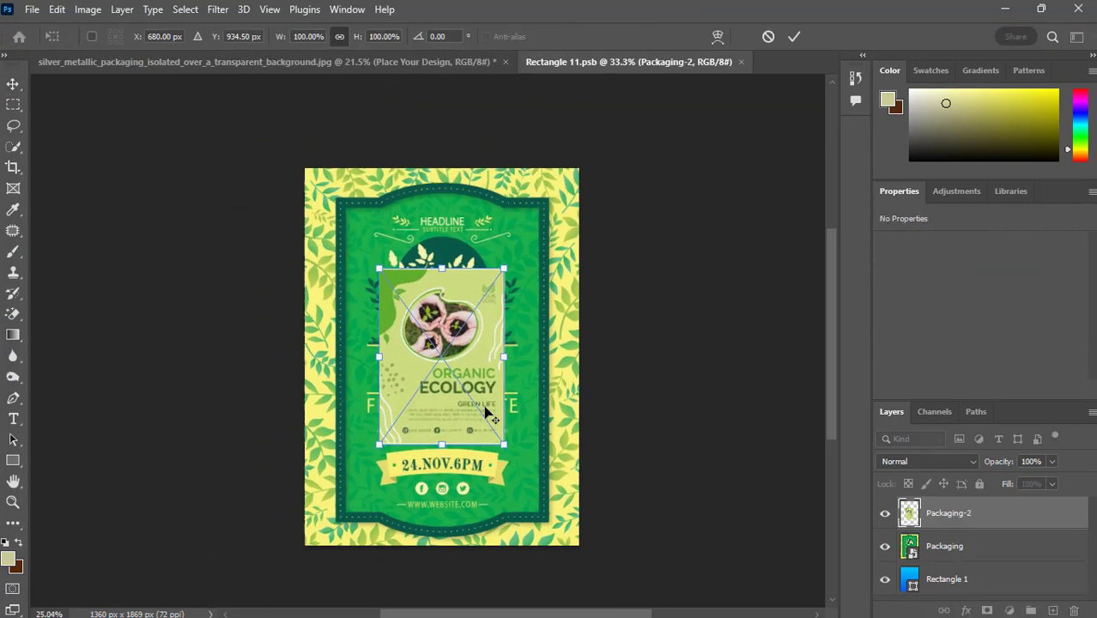
{"action": "left_click_drag", "start_coordinate": [503, 440], "coordinate": [564, 527]}
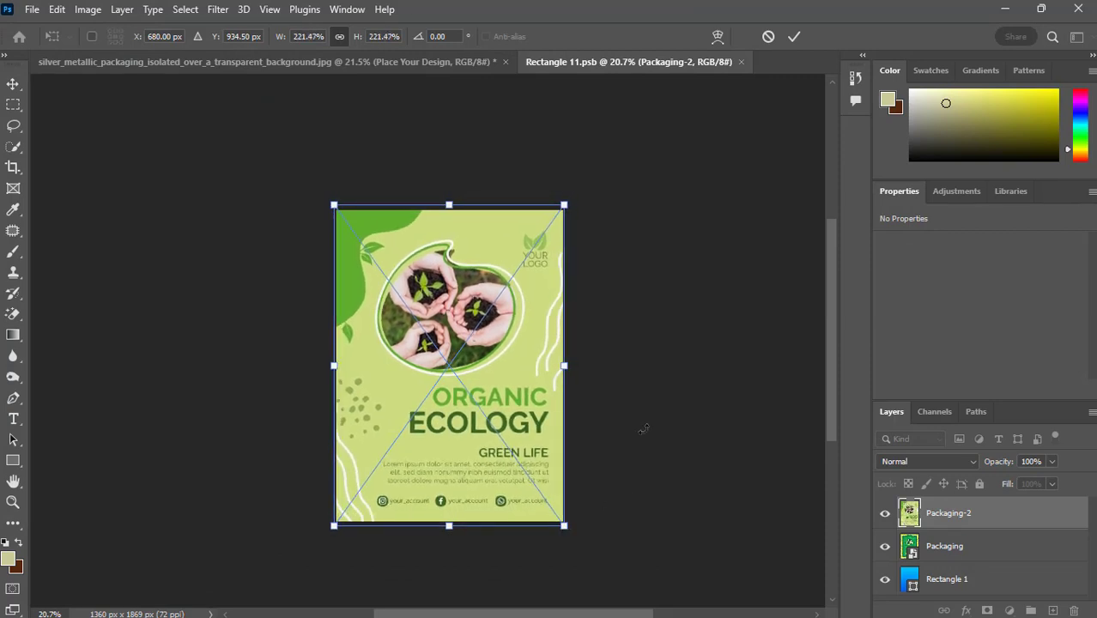
{"action": "left_click", "coordinate": [792, 42]}
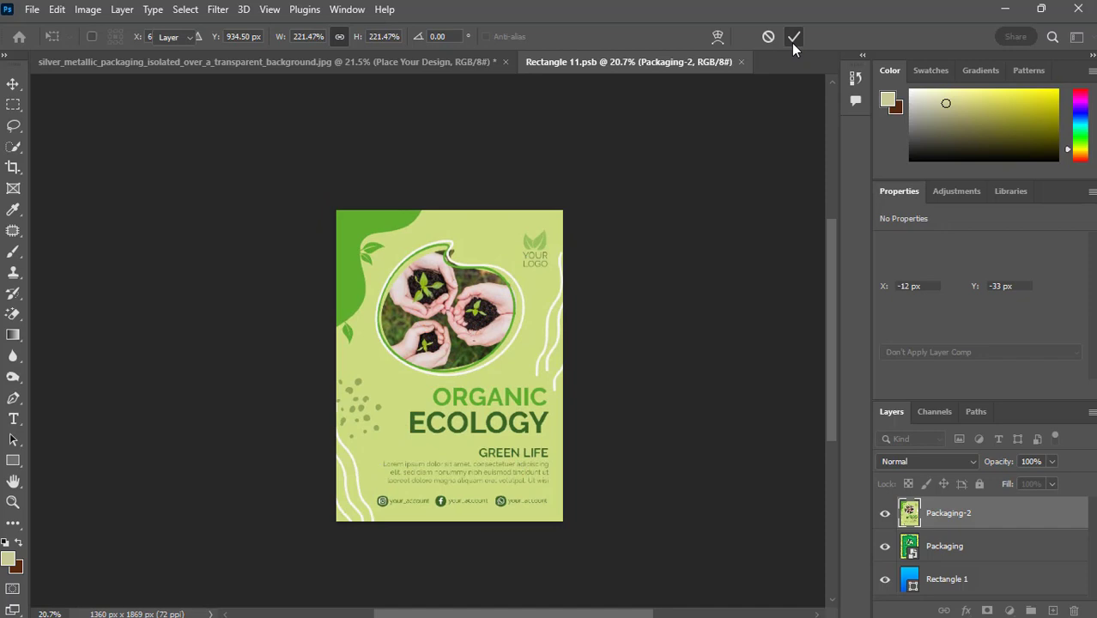
{"action": "left_click", "coordinate": [747, 60]}
{"action": "left_click", "coordinate": [468, 245]}
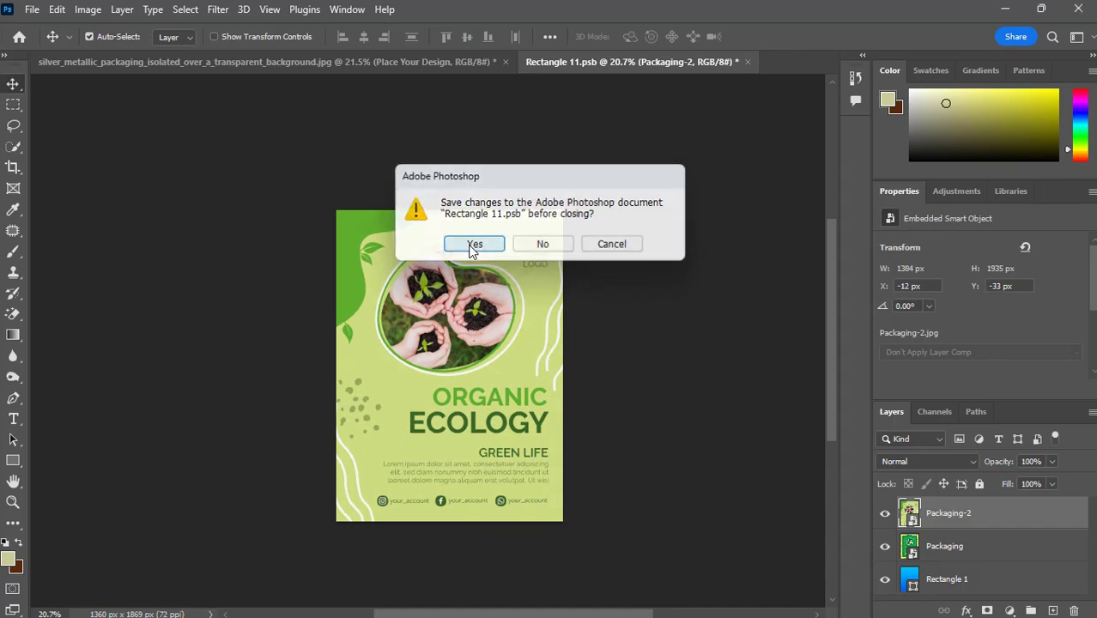